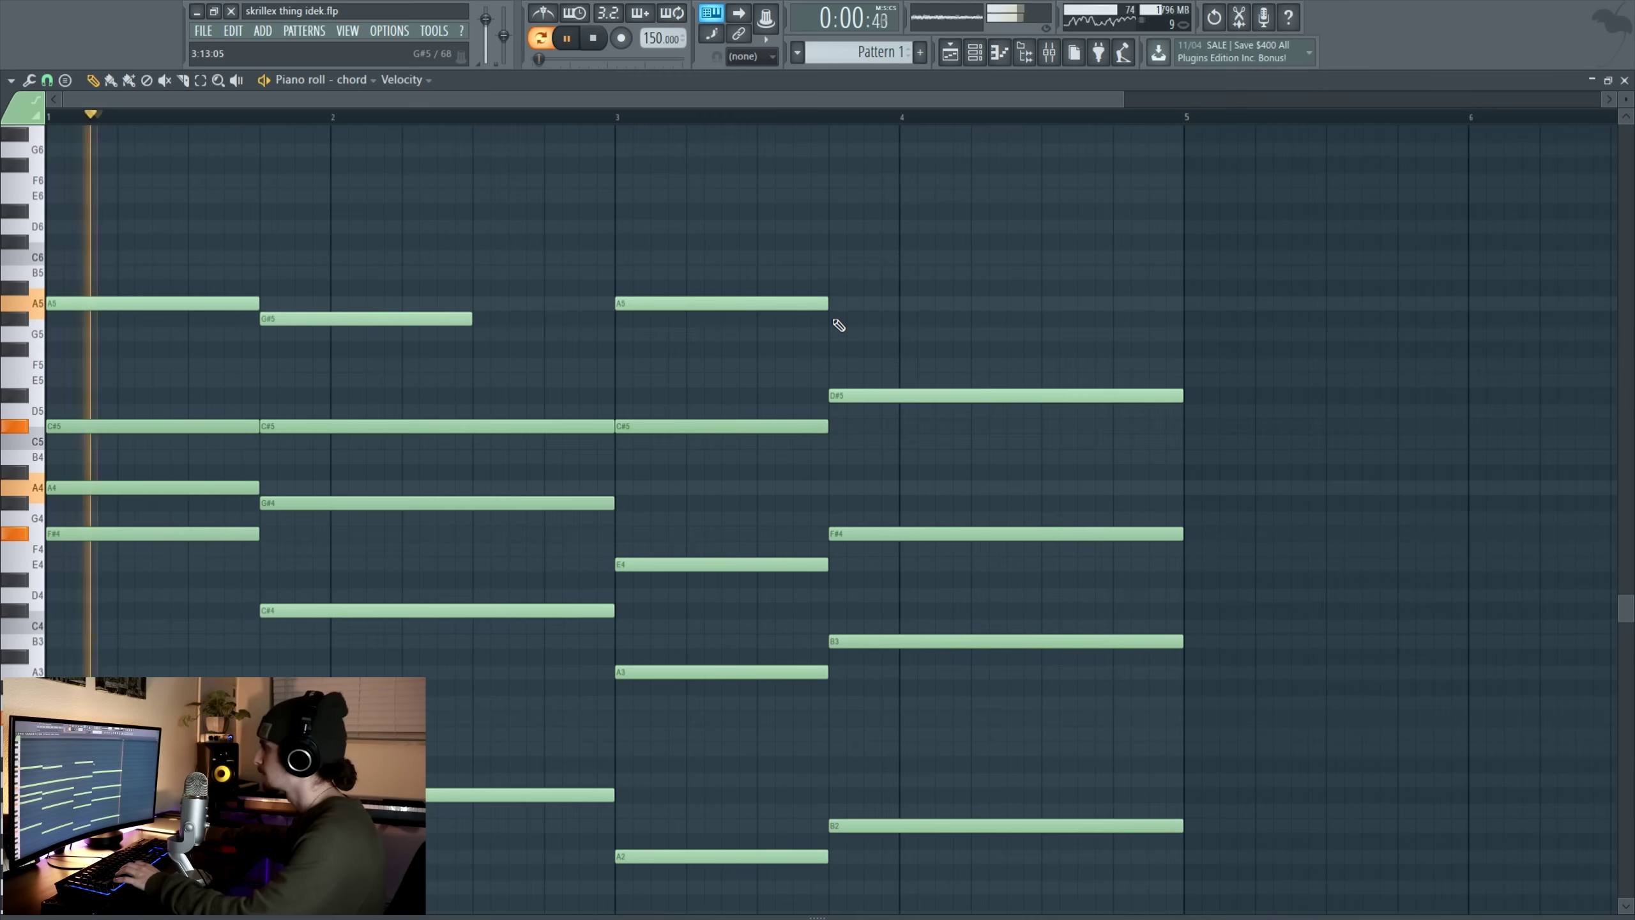
# Step: Add a G#5 note above the last chord and chop the chord 2 notes with the chopper's Default pattern
pyautogui.click(832, 320)
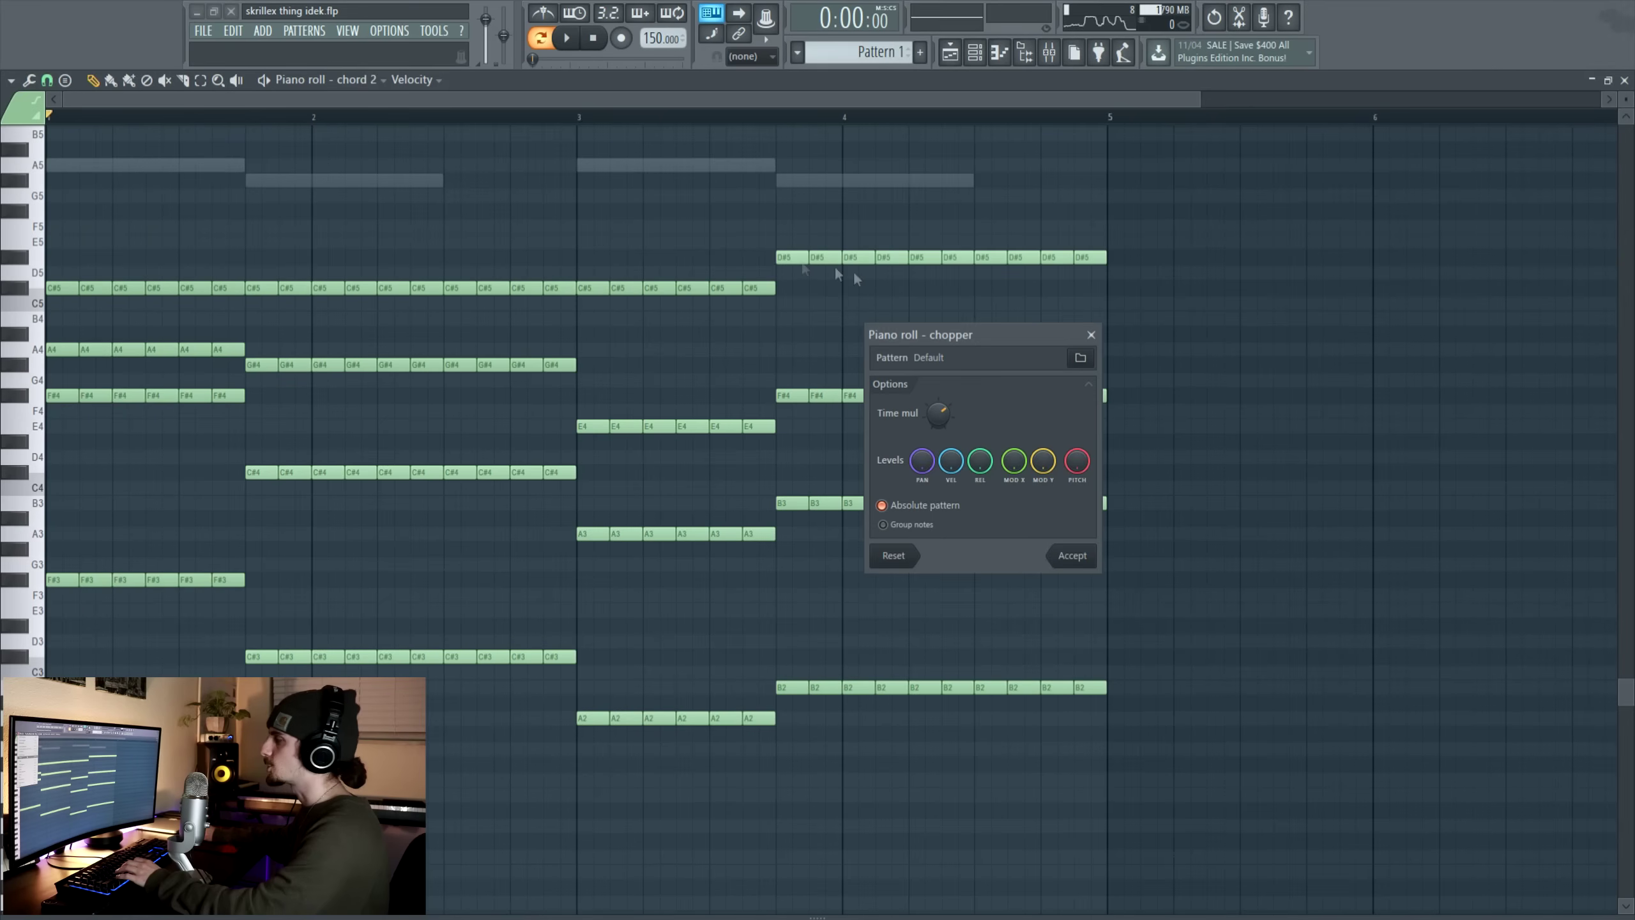
pyautogui.click(1069, 556)
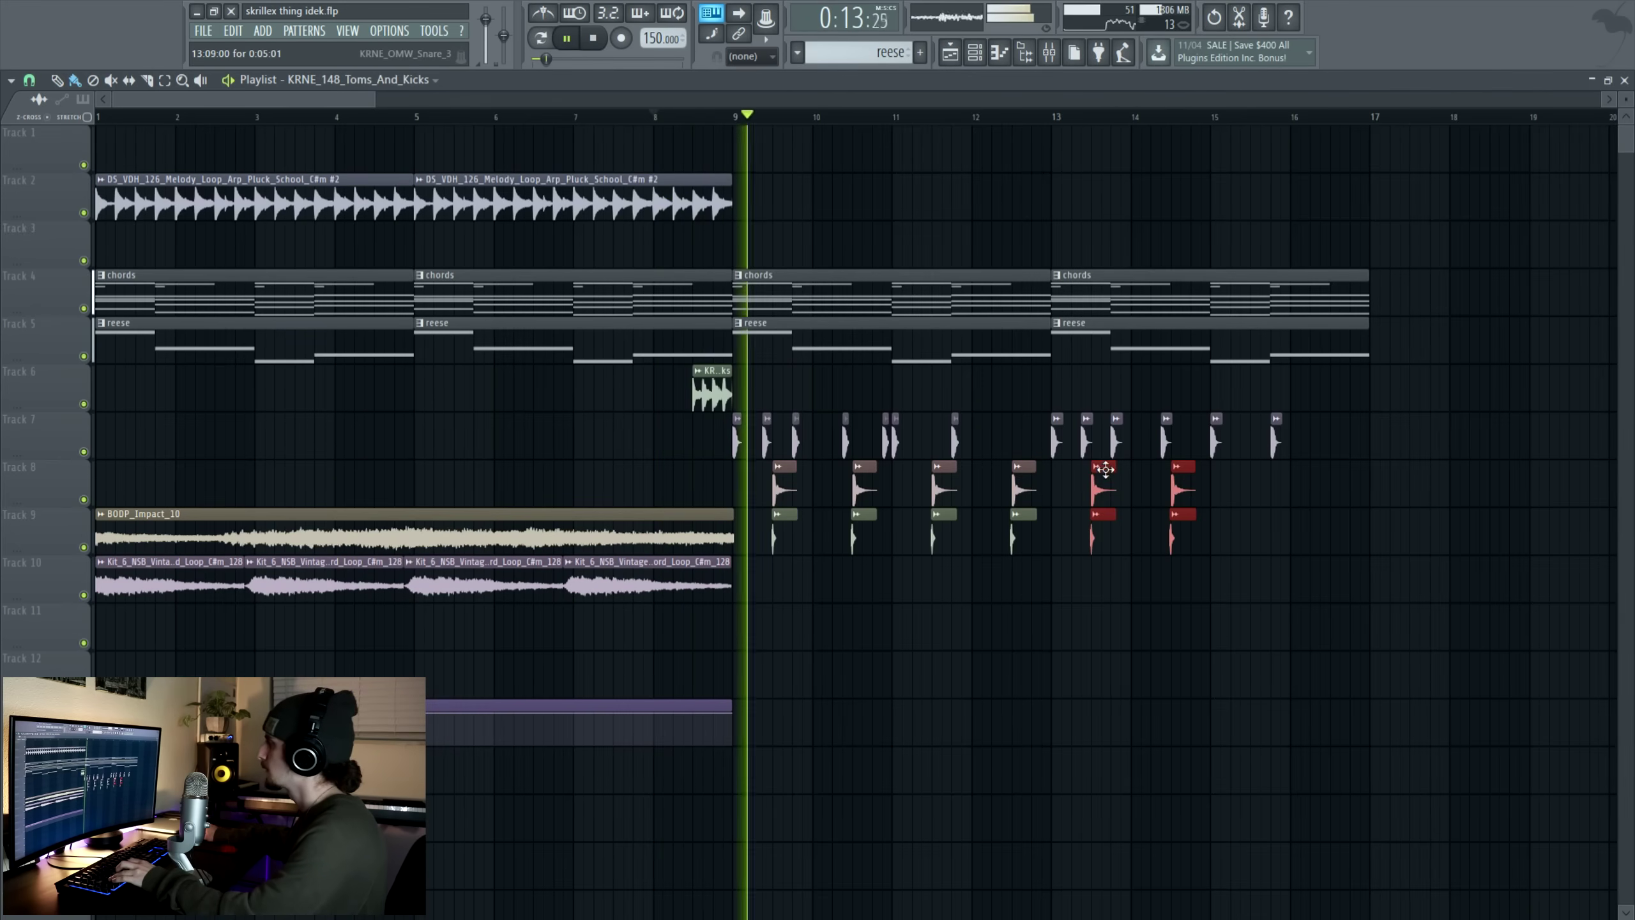
# Step: Copy the selected snare layers into bars 15 and 16, and open the OS_ET_Snare 4 and Clap + Snare (25) sample settings
pyautogui.moveTo(1237, 487); pyautogui.dragTo(1272, 487)
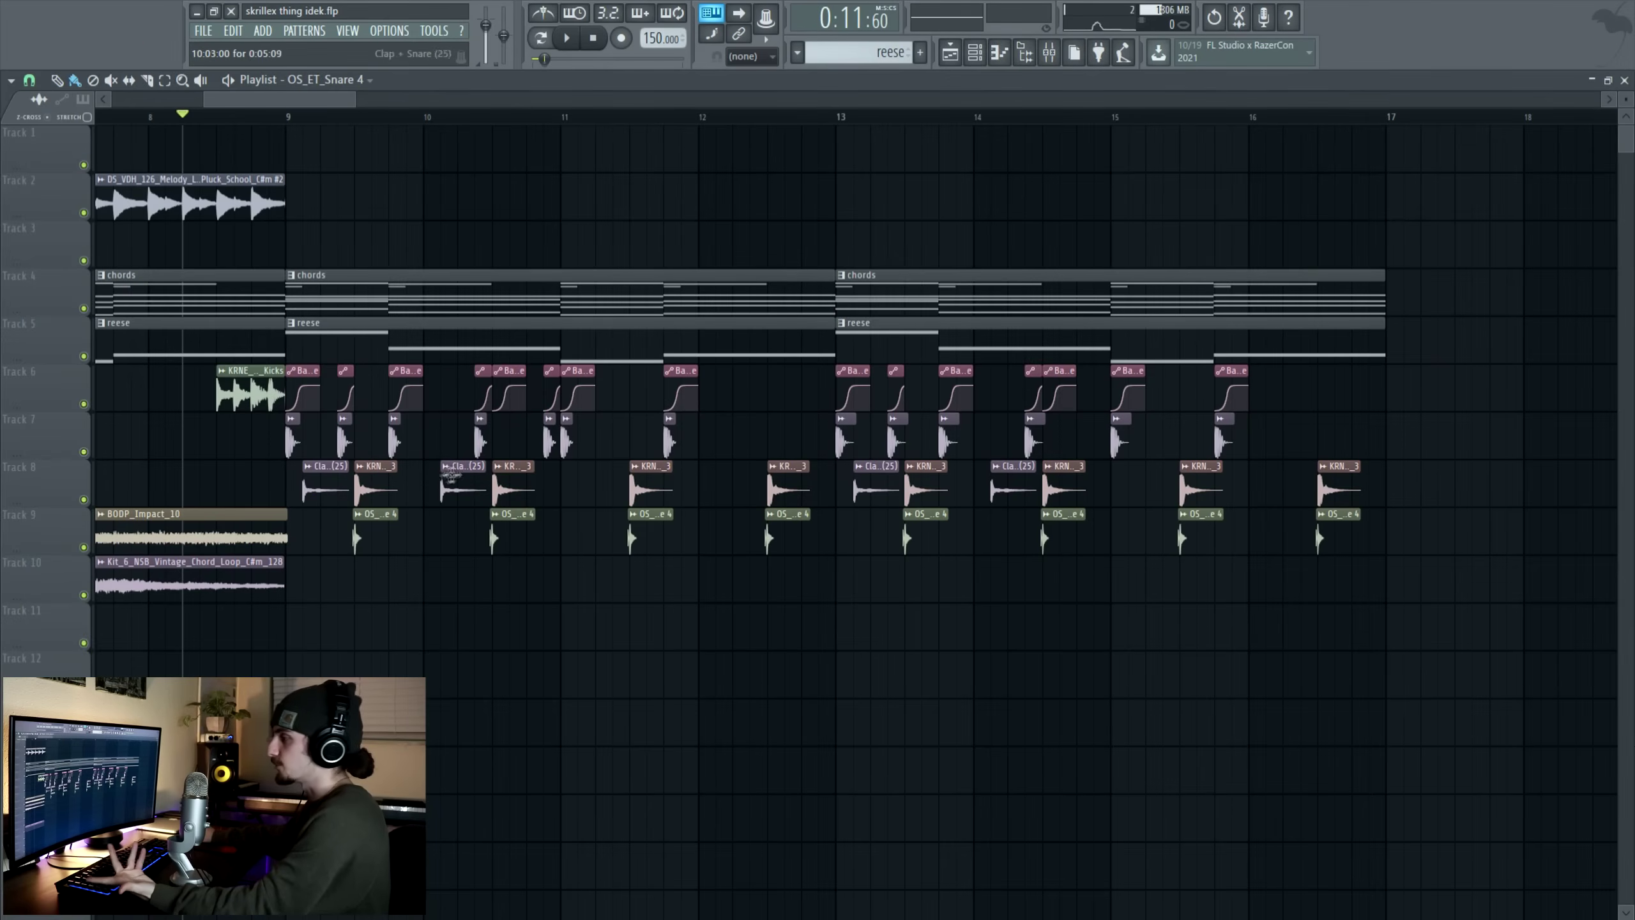
pyautogui.doubleClick(377, 530)
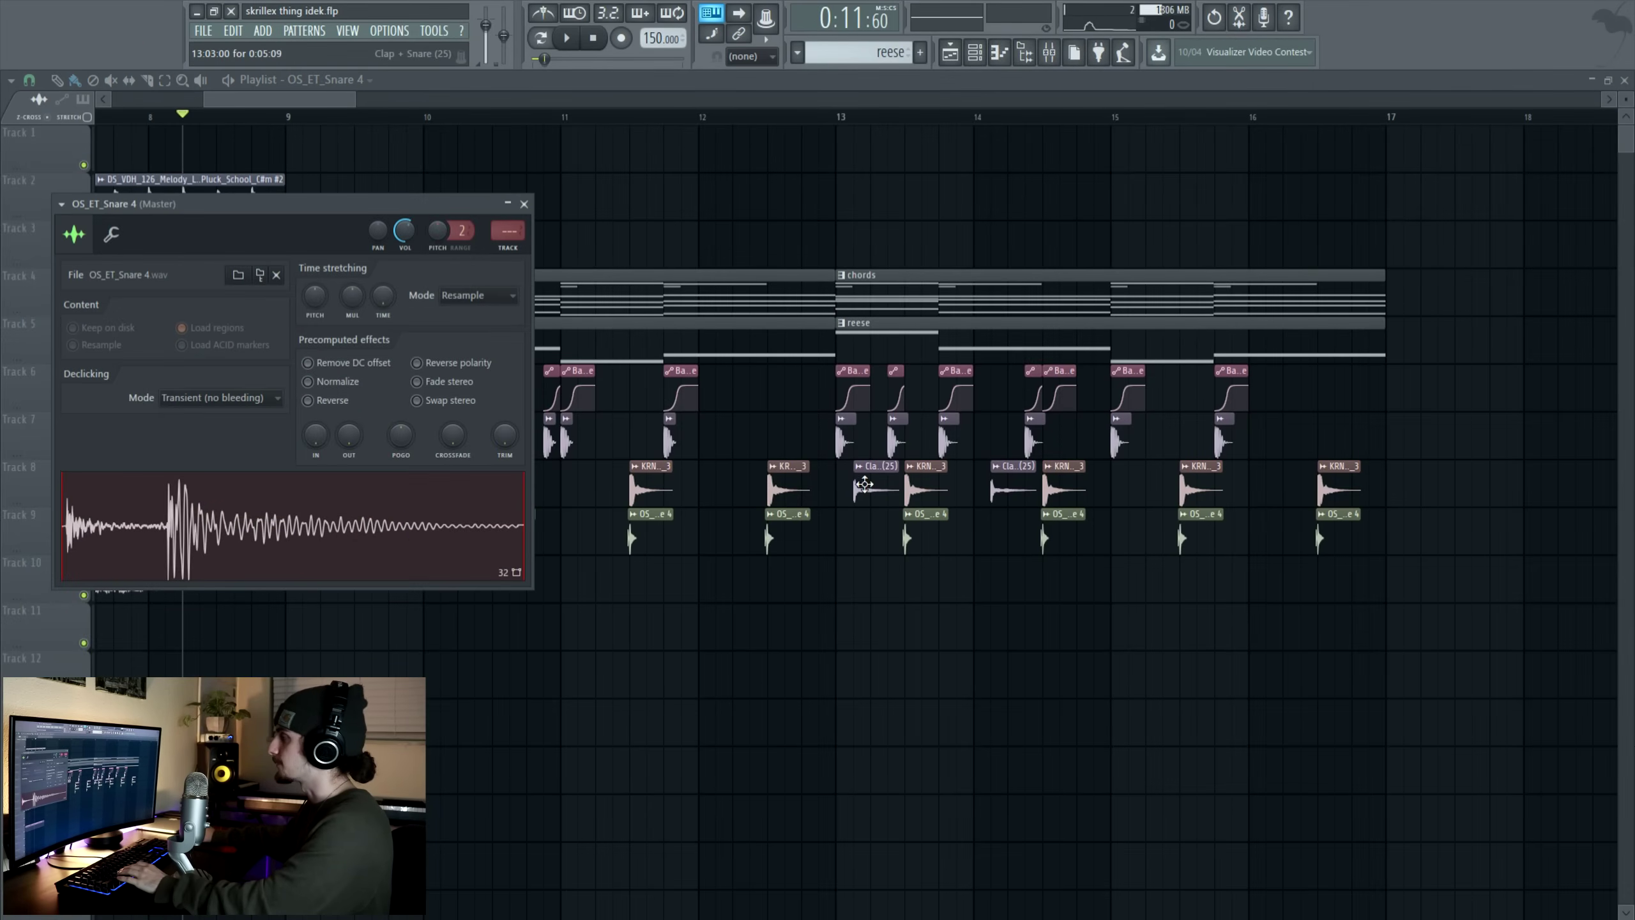
pyautogui.doubleClick(865, 484)
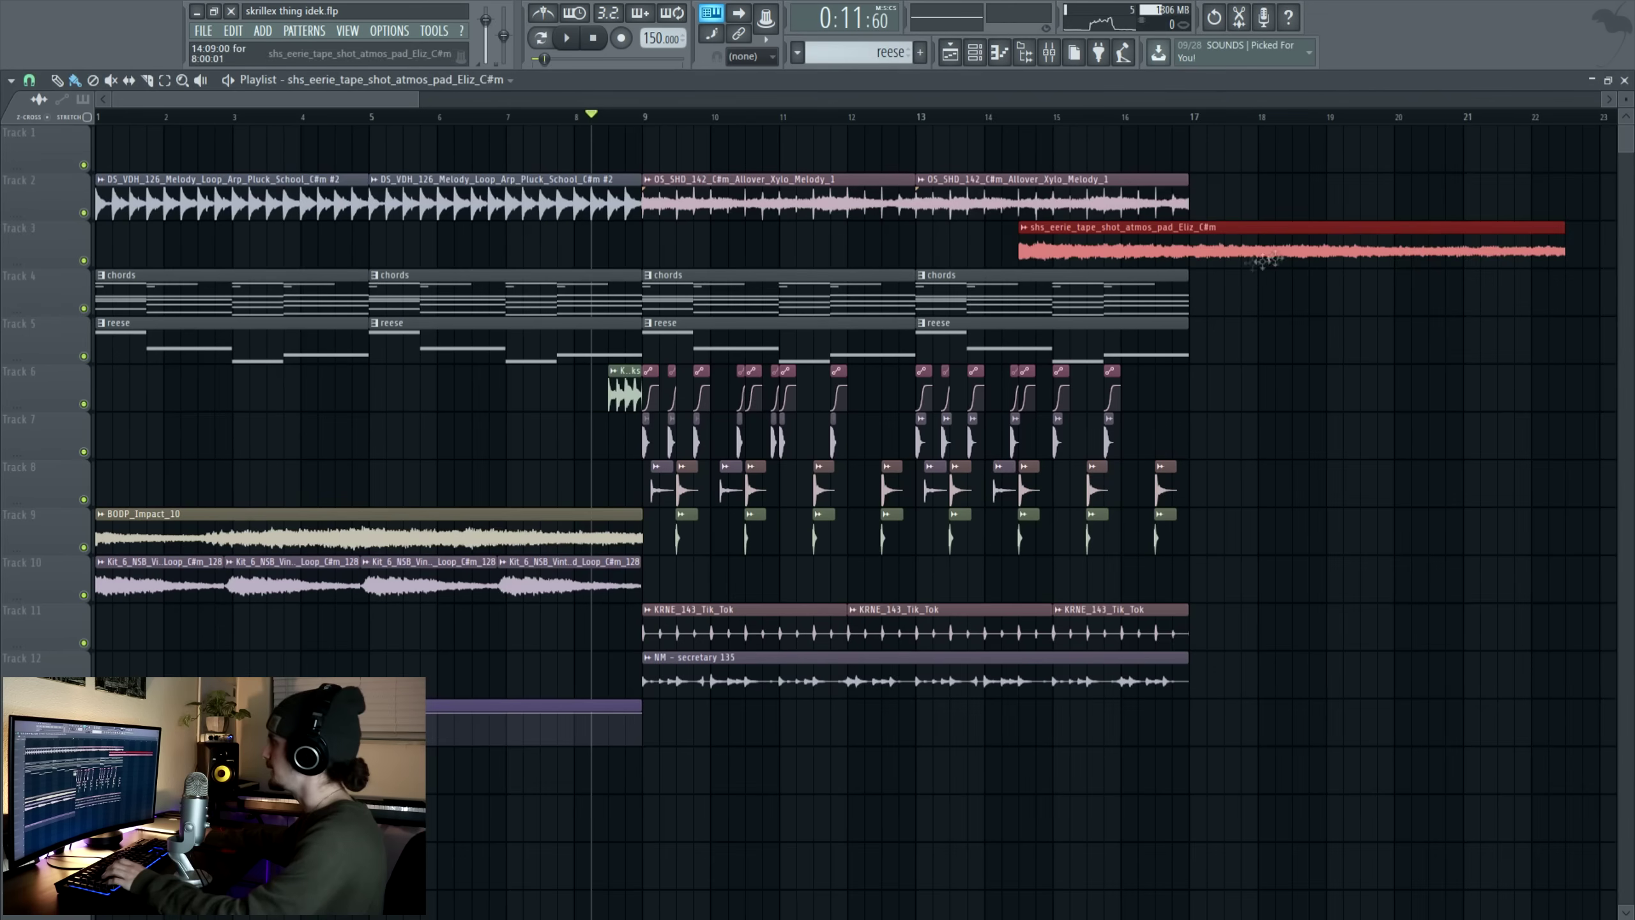
# Step: Move the shs_eerie_tape_shot_atmos_pad_Eliz_C#m clip to Track 1, starting at bar 9
pyautogui.moveTo(1288, 219); pyautogui.dragTo(975, 118)
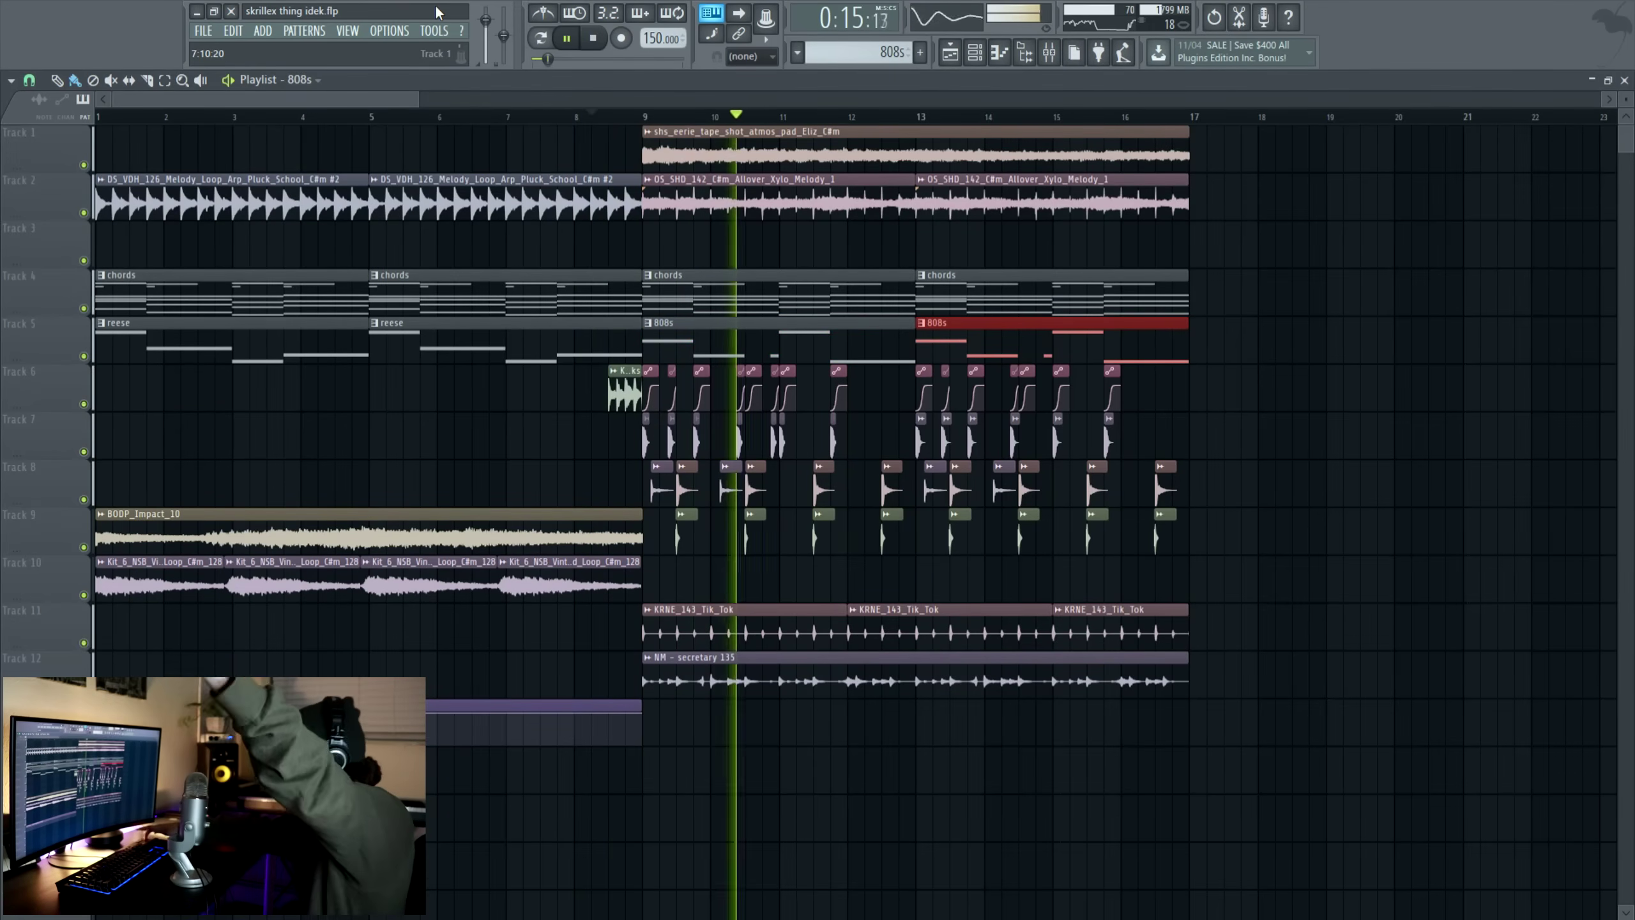
pyautogui.press('XF86AudioRaiseVolume')
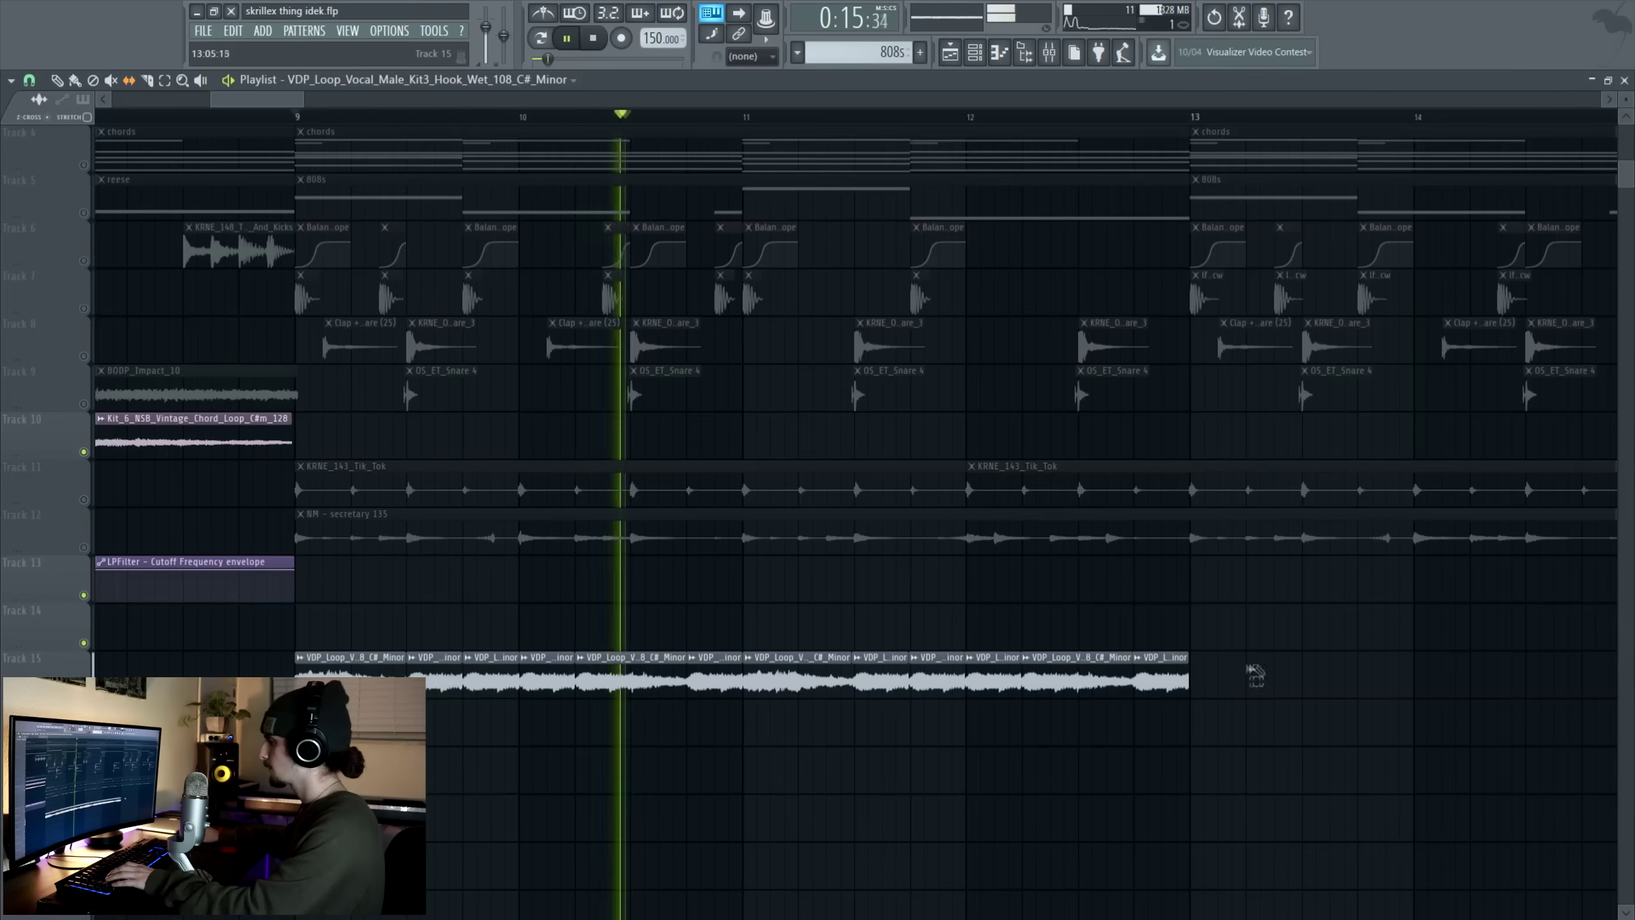
# Step: Duplicate the chopped Hook_Wet vocal clips so the phrase repeats from bar 13
pyautogui.click(1249, 676)
pyautogui.hotkey('ctrl', 'b')
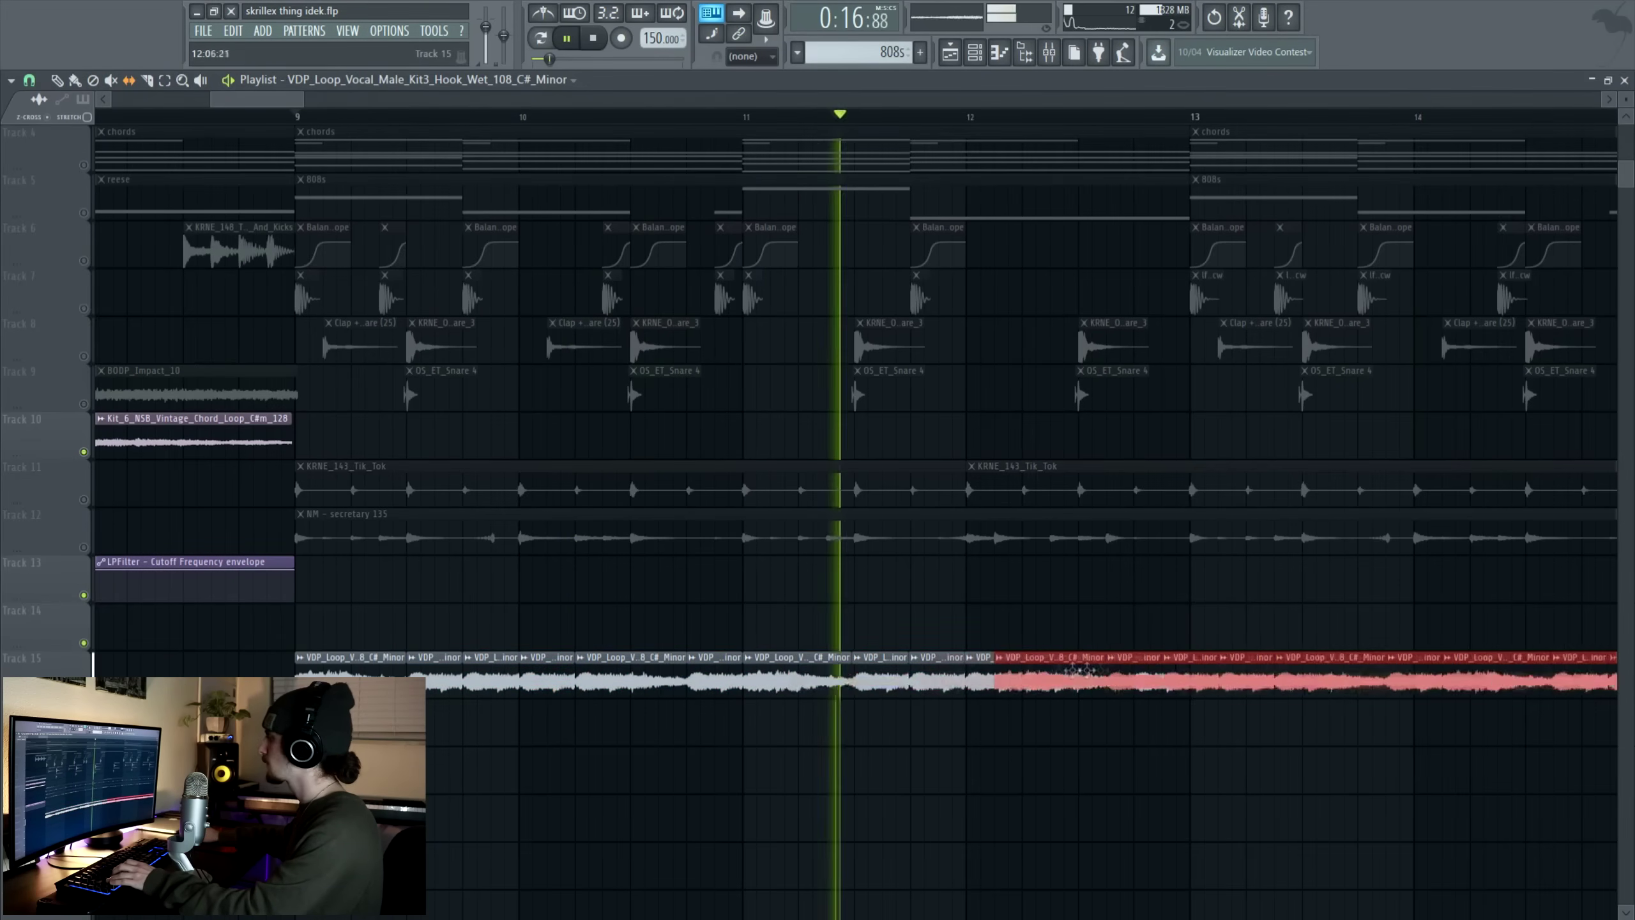
pyautogui.click(1168, 602)
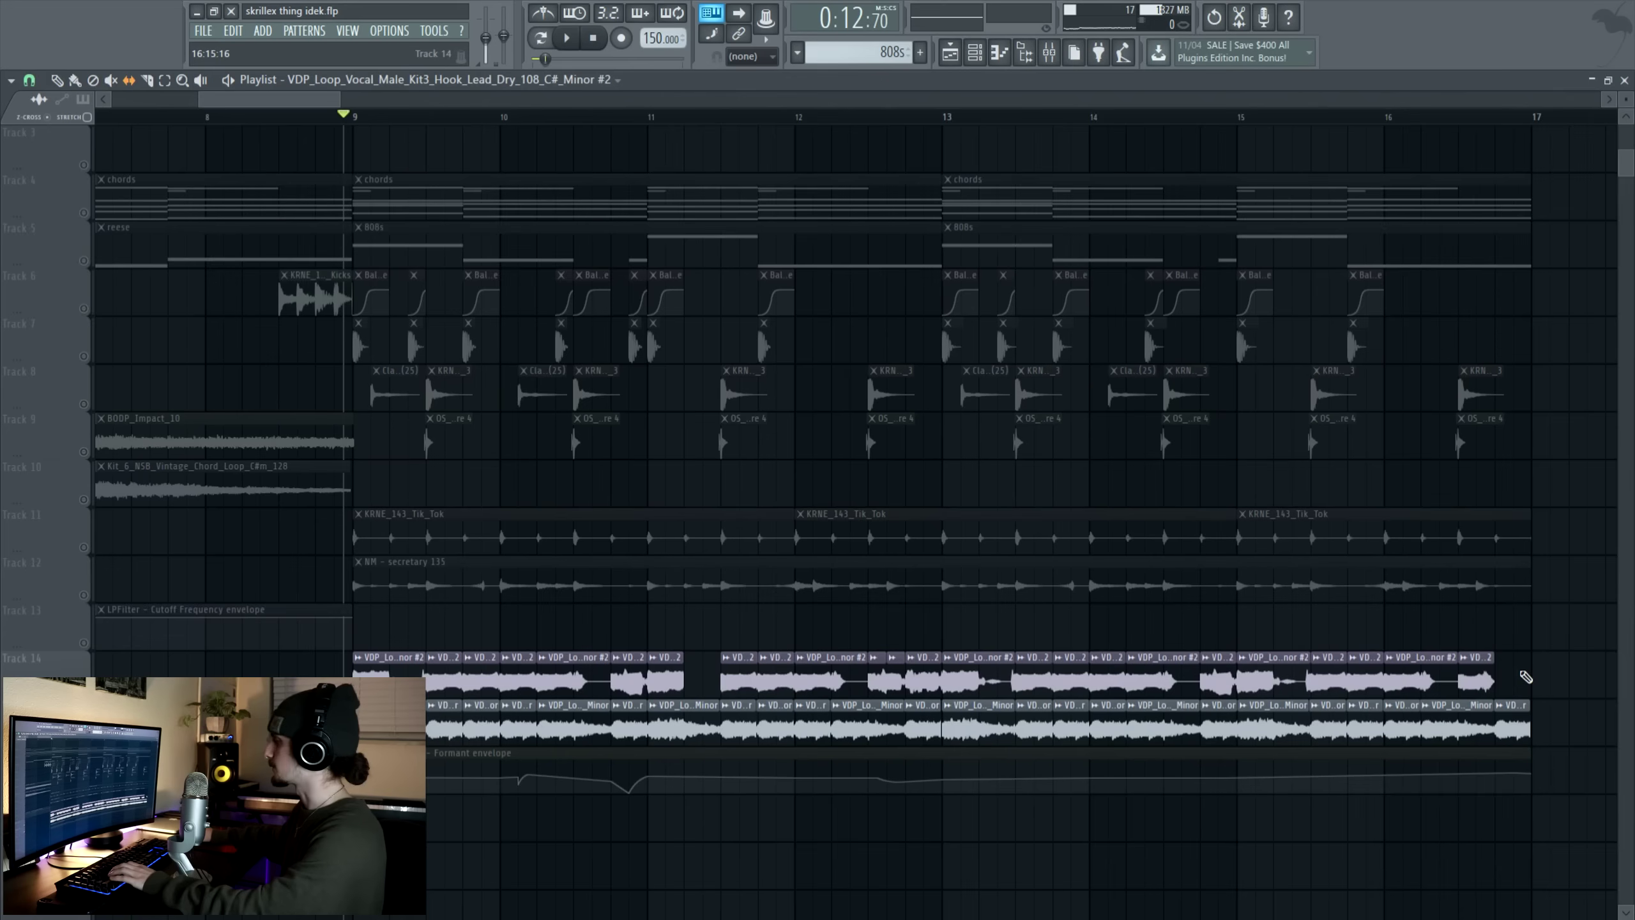
pyautogui.moveTo(1513, 609); pyautogui.dragTo(1527, 720)
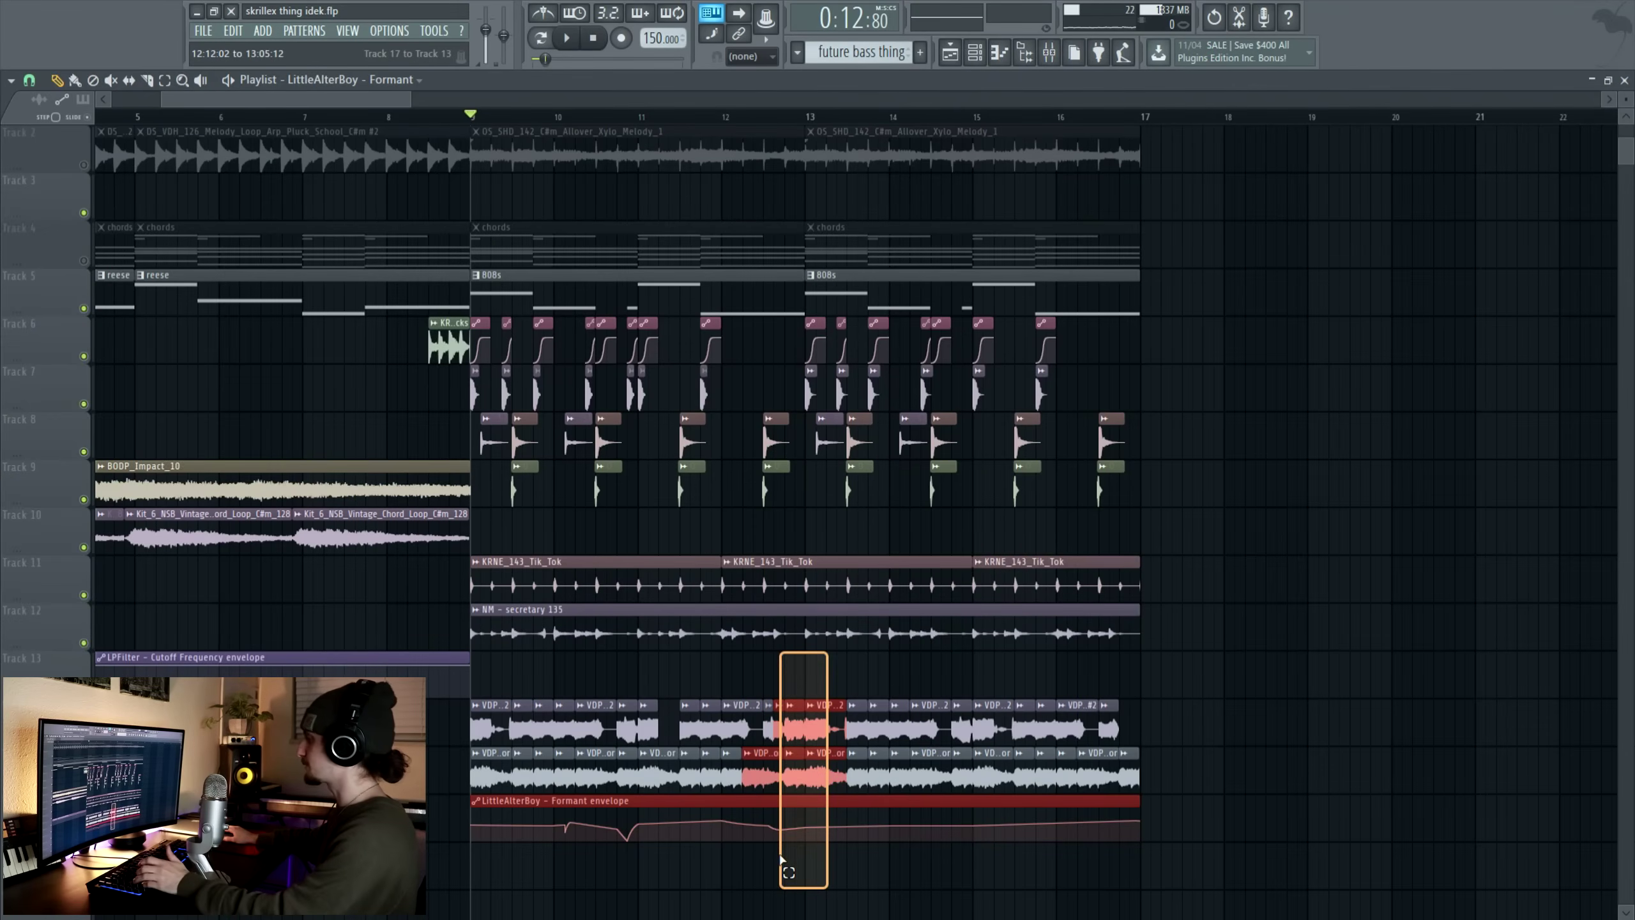
pyautogui.moveTo(782, 859); pyautogui.dragTo(786, 862)
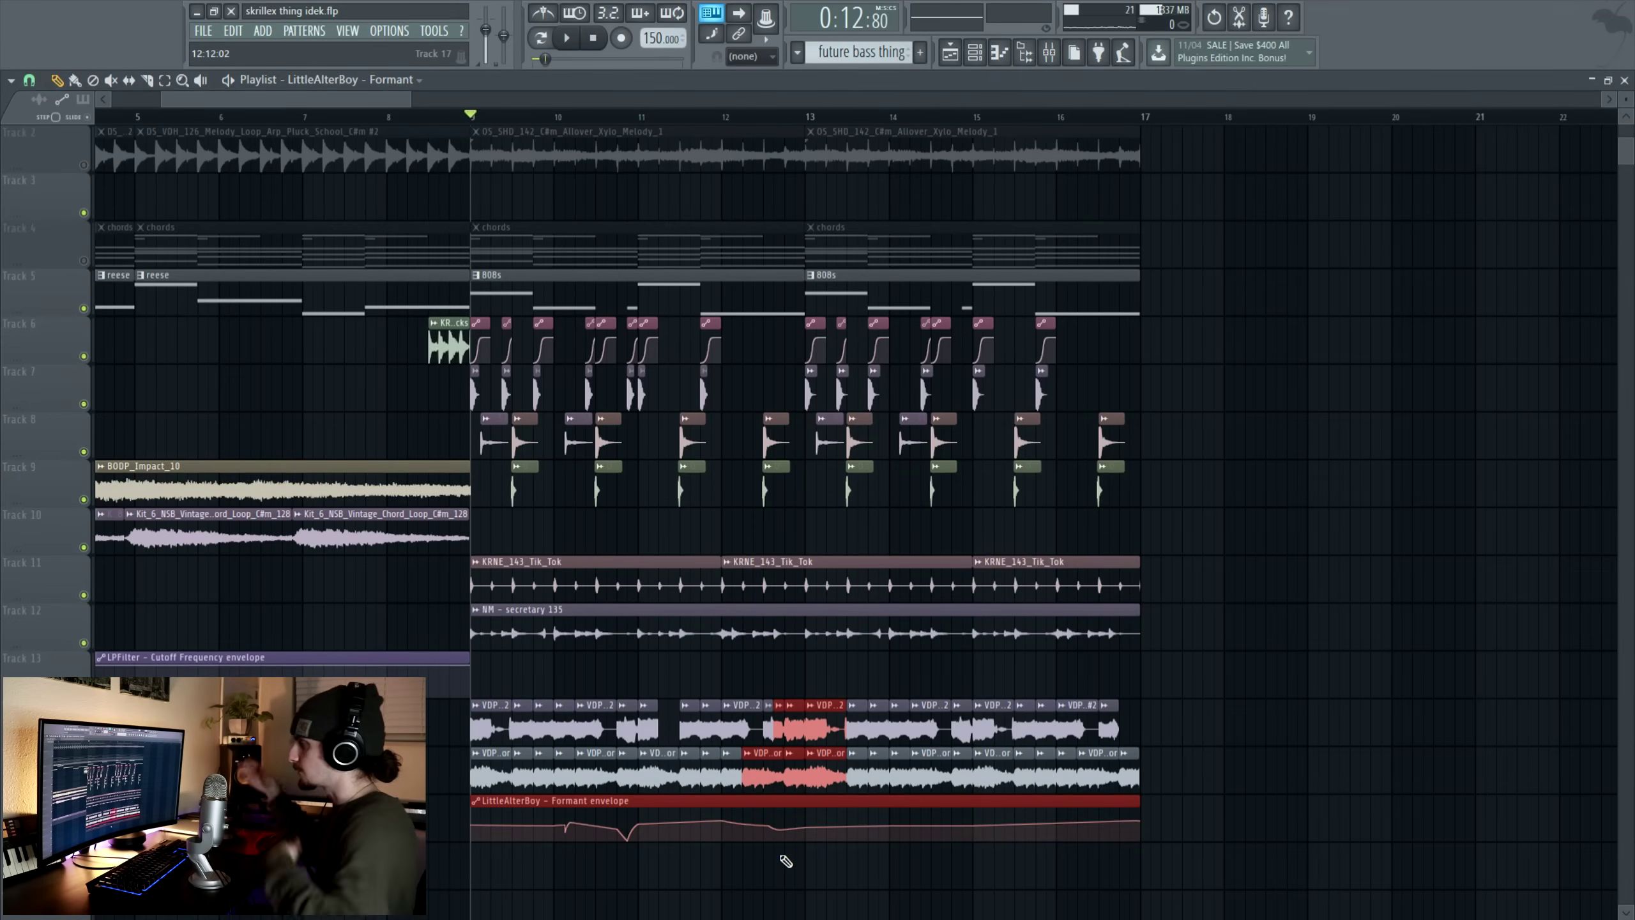
pyautogui.moveTo(839, 675); pyautogui.dragTo(799, 674)
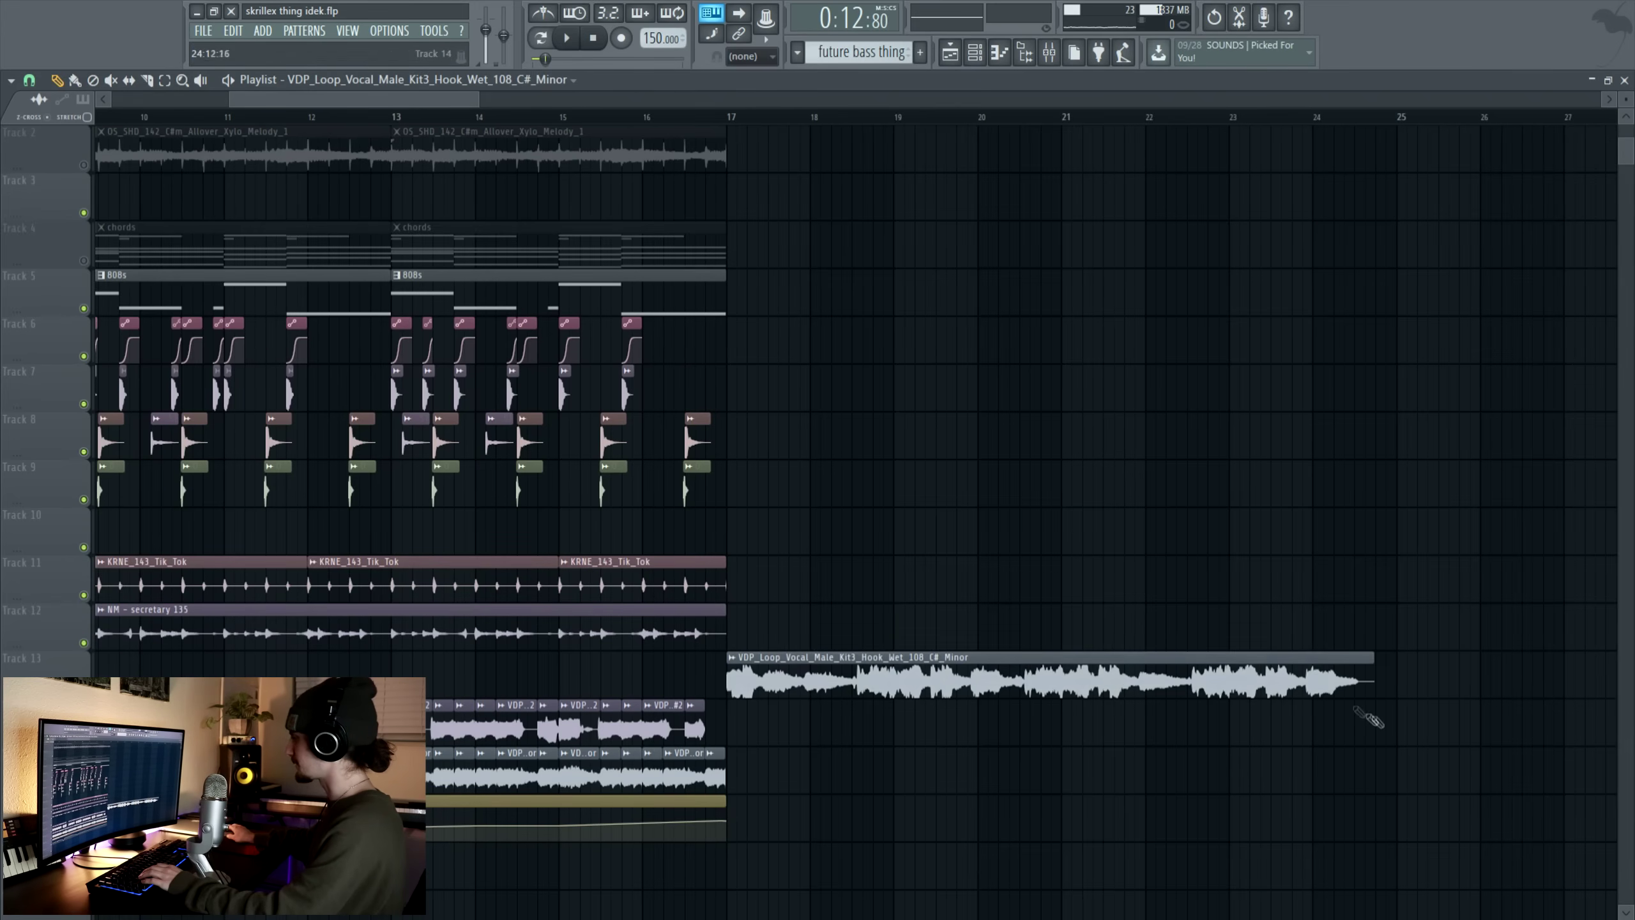
# Step: Move the uncut Hook_Wet vocal clip near bar 17 from Track 13 down to Track 15
pyautogui.moveTo(1225, 599); pyautogui.dragTo(895, 742)
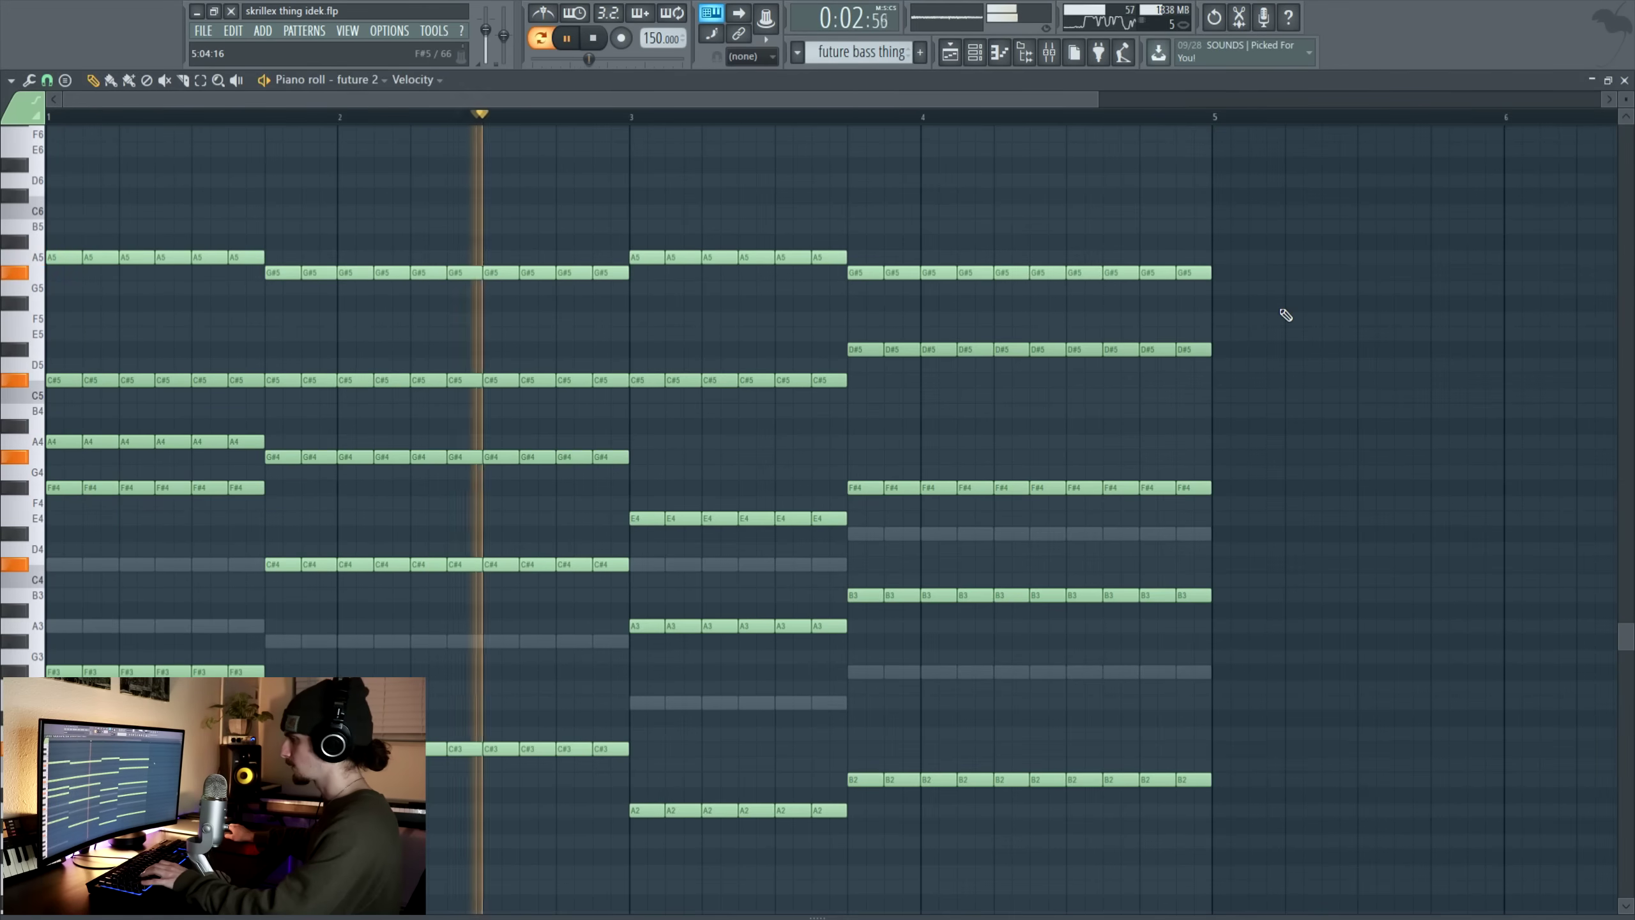
pyautogui.scroll(-1, 1284, 322)
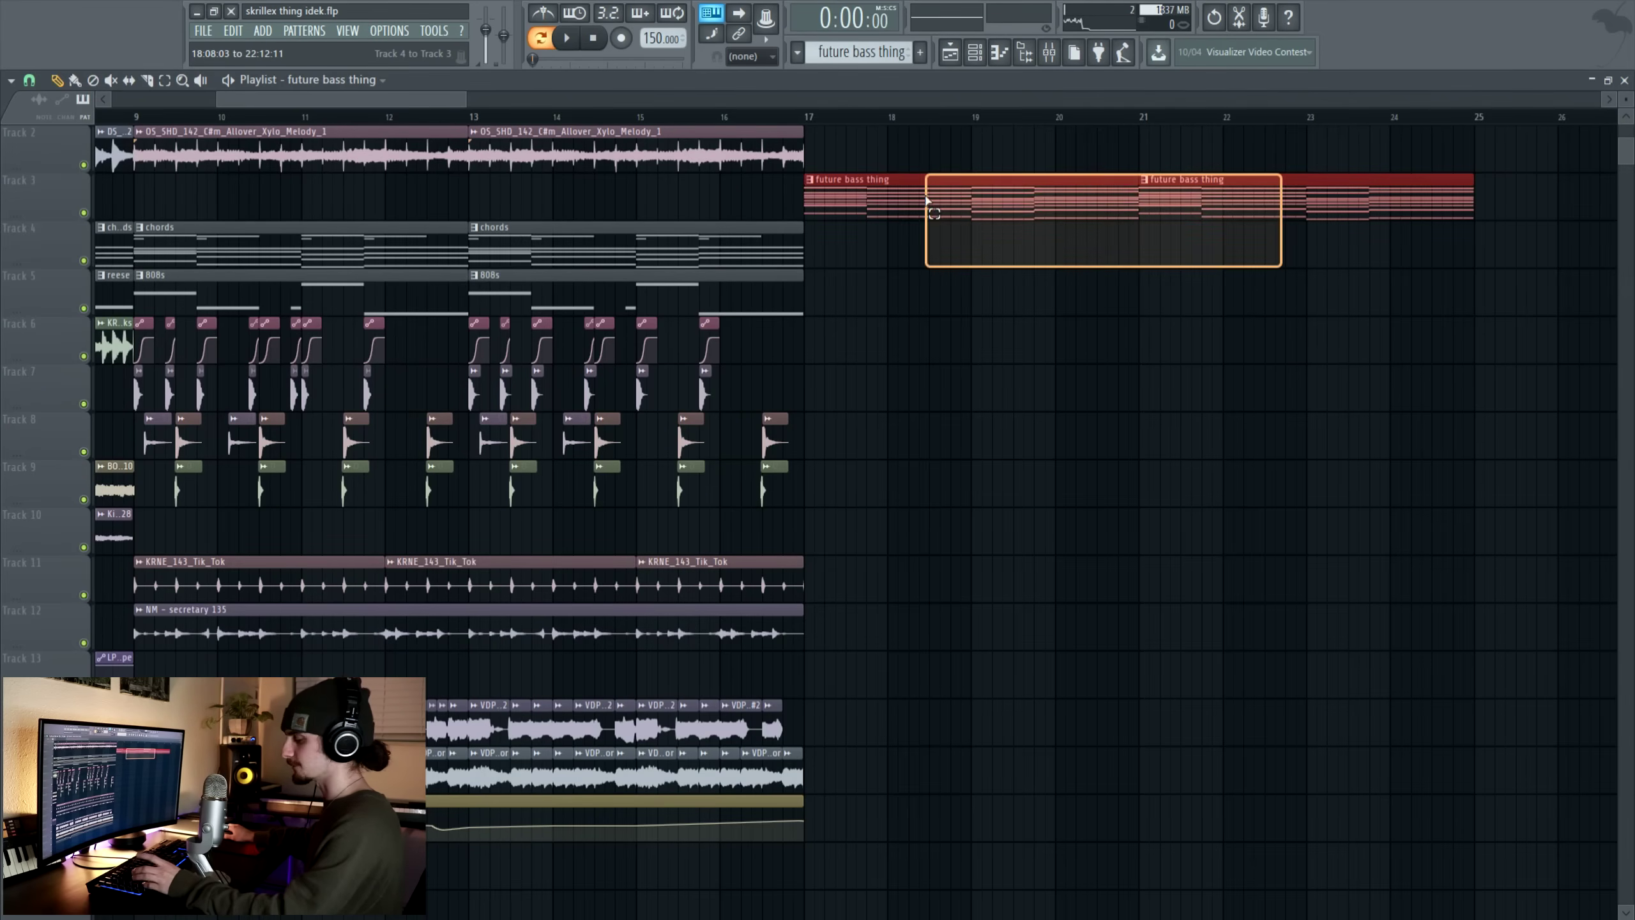
pyautogui.moveTo(926, 196); pyautogui.dragTo(925, 197)
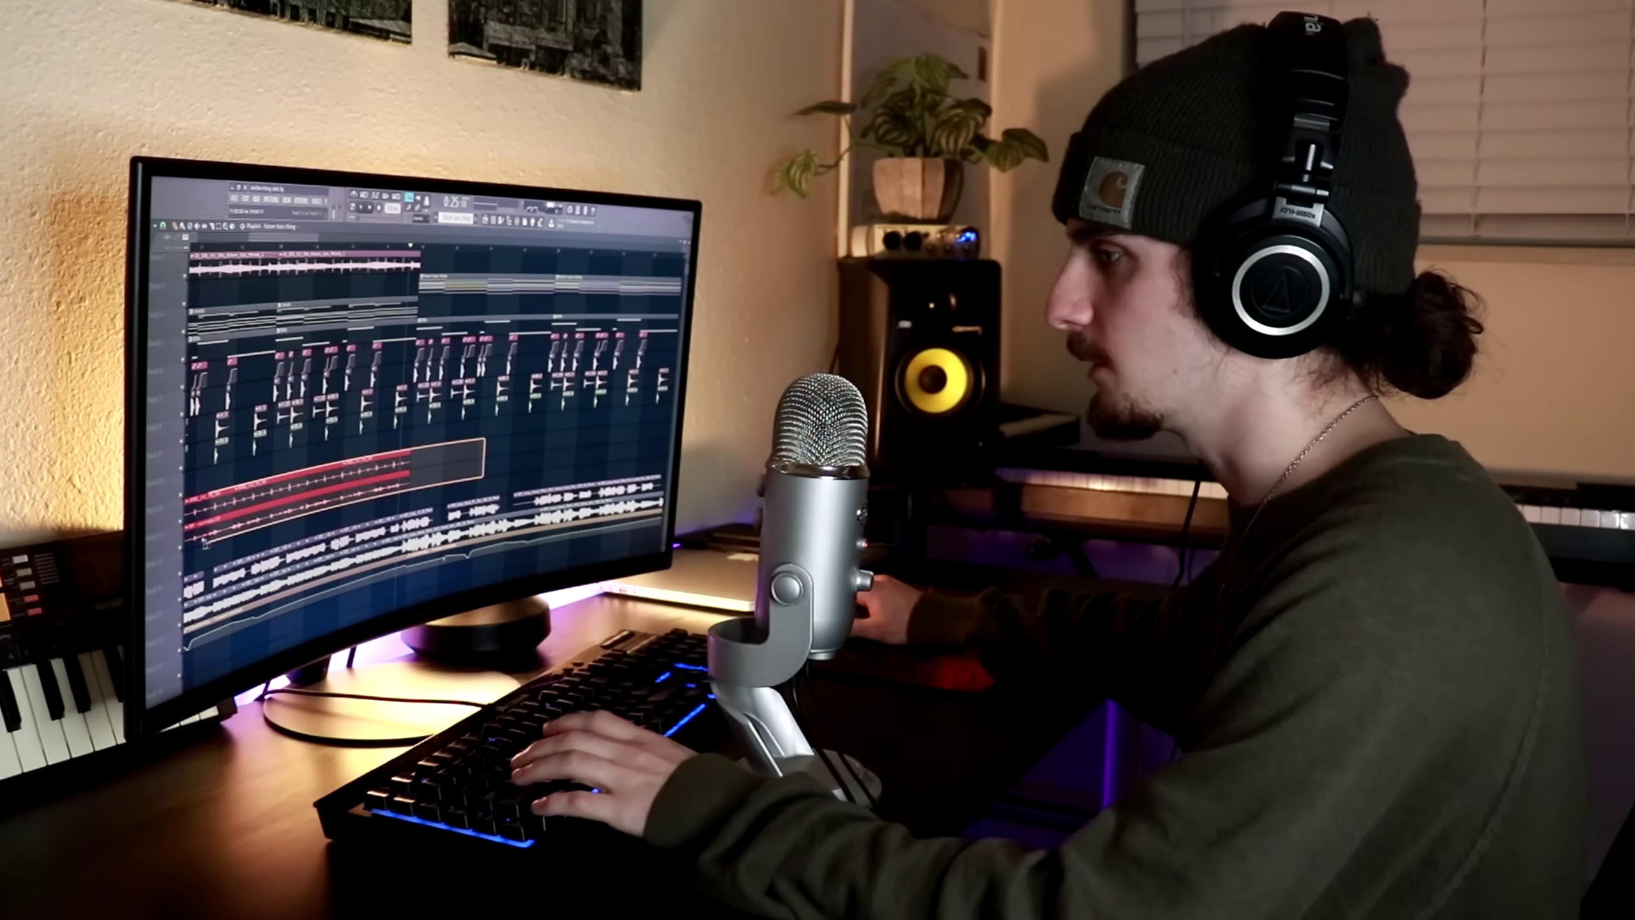
pyautogui.moveTo(206, 545); pyautogui.dragTo(205, 545)
pyautogui.moveTo(283, 502); pyautogui.dragTo(501, 460)
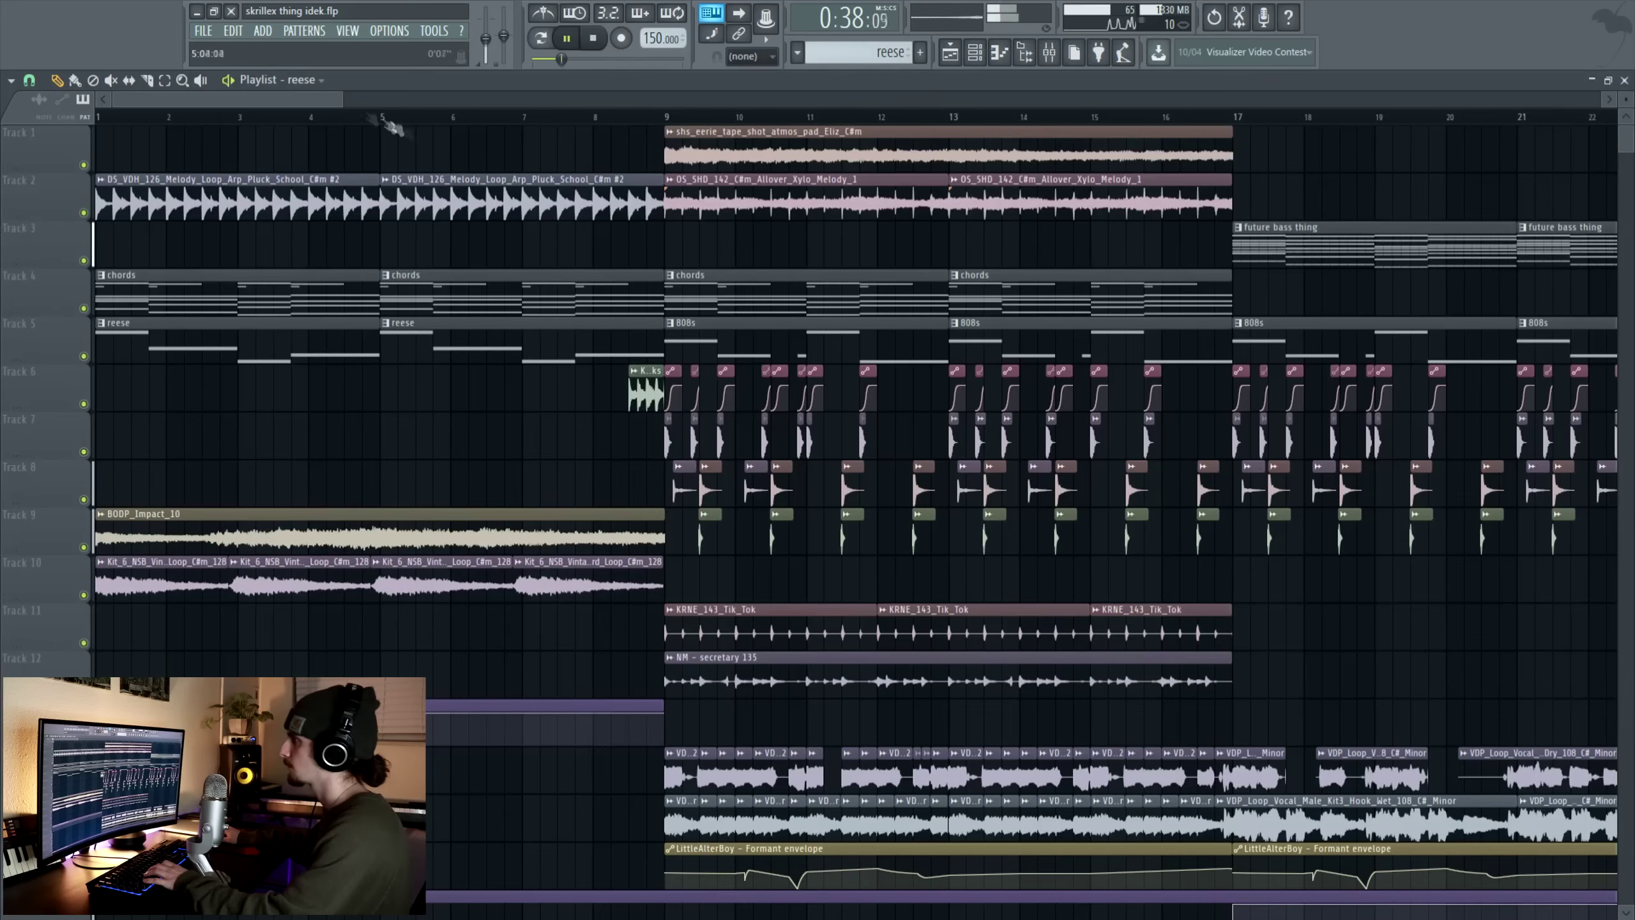
# Step: Place the reese pattern on Track 5 at bar 25 and duplicate it to bar 29
pyautogui.hscroll(5, 418, 128)
pyautogui.moveTo(806, 296); pyautogui.dragTo(860, 332)
pyautogui.click(1059, 354)
pyautogui.hotkey('ctrl', 'b')
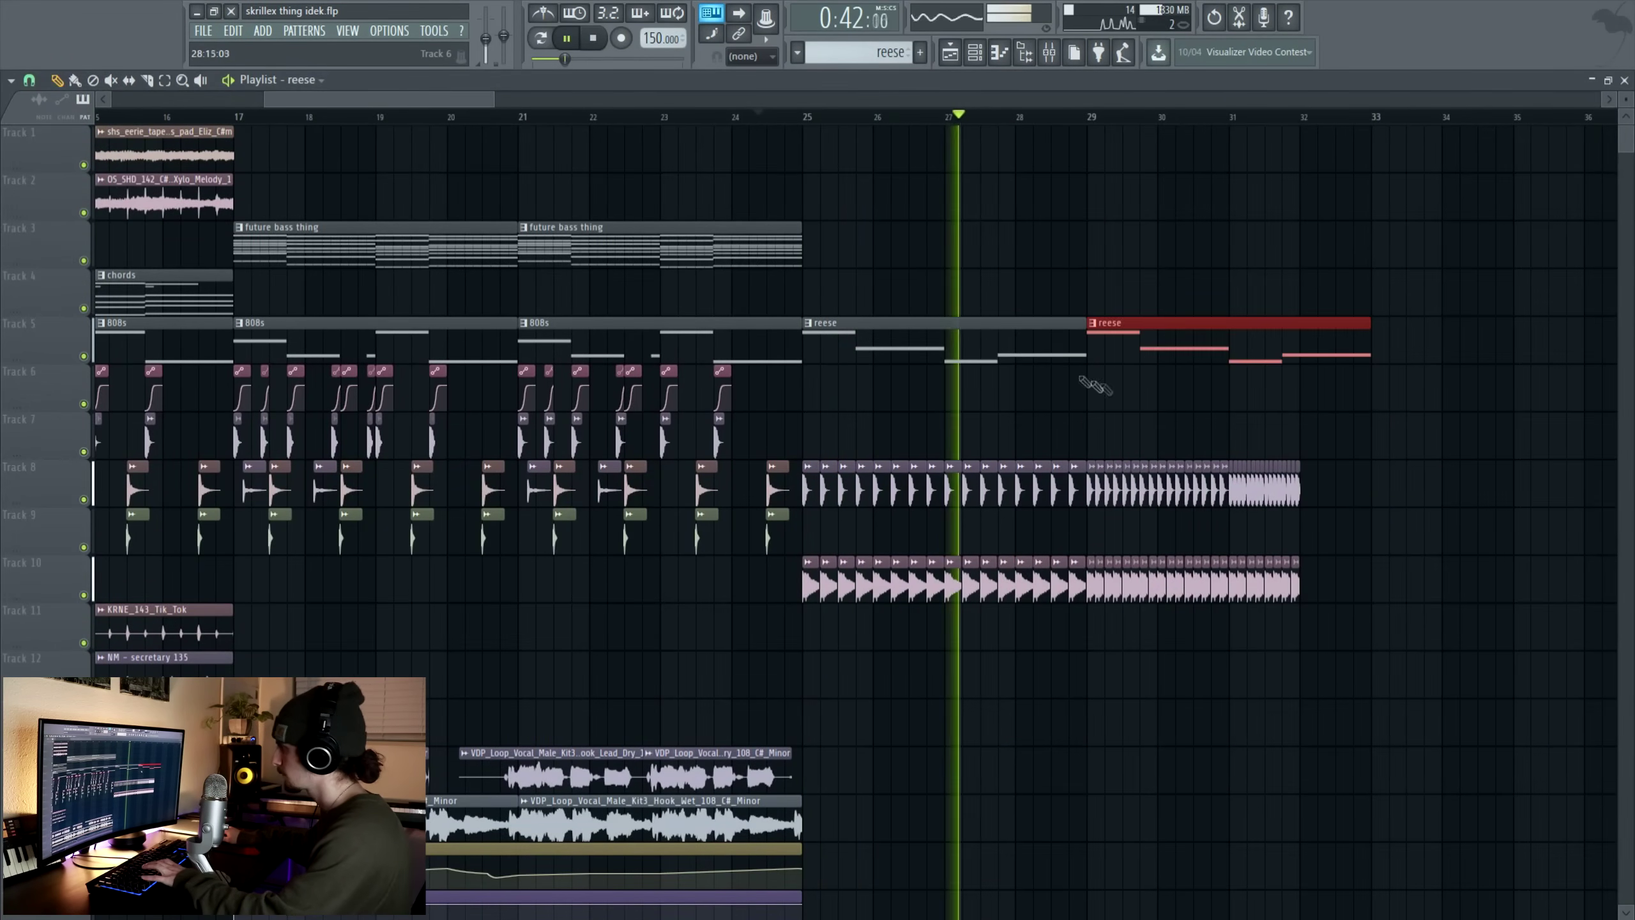
pyautogui.press('space')
pyautogui.moveTo(1157, 271); pyautogui.dragTo(548, 700)
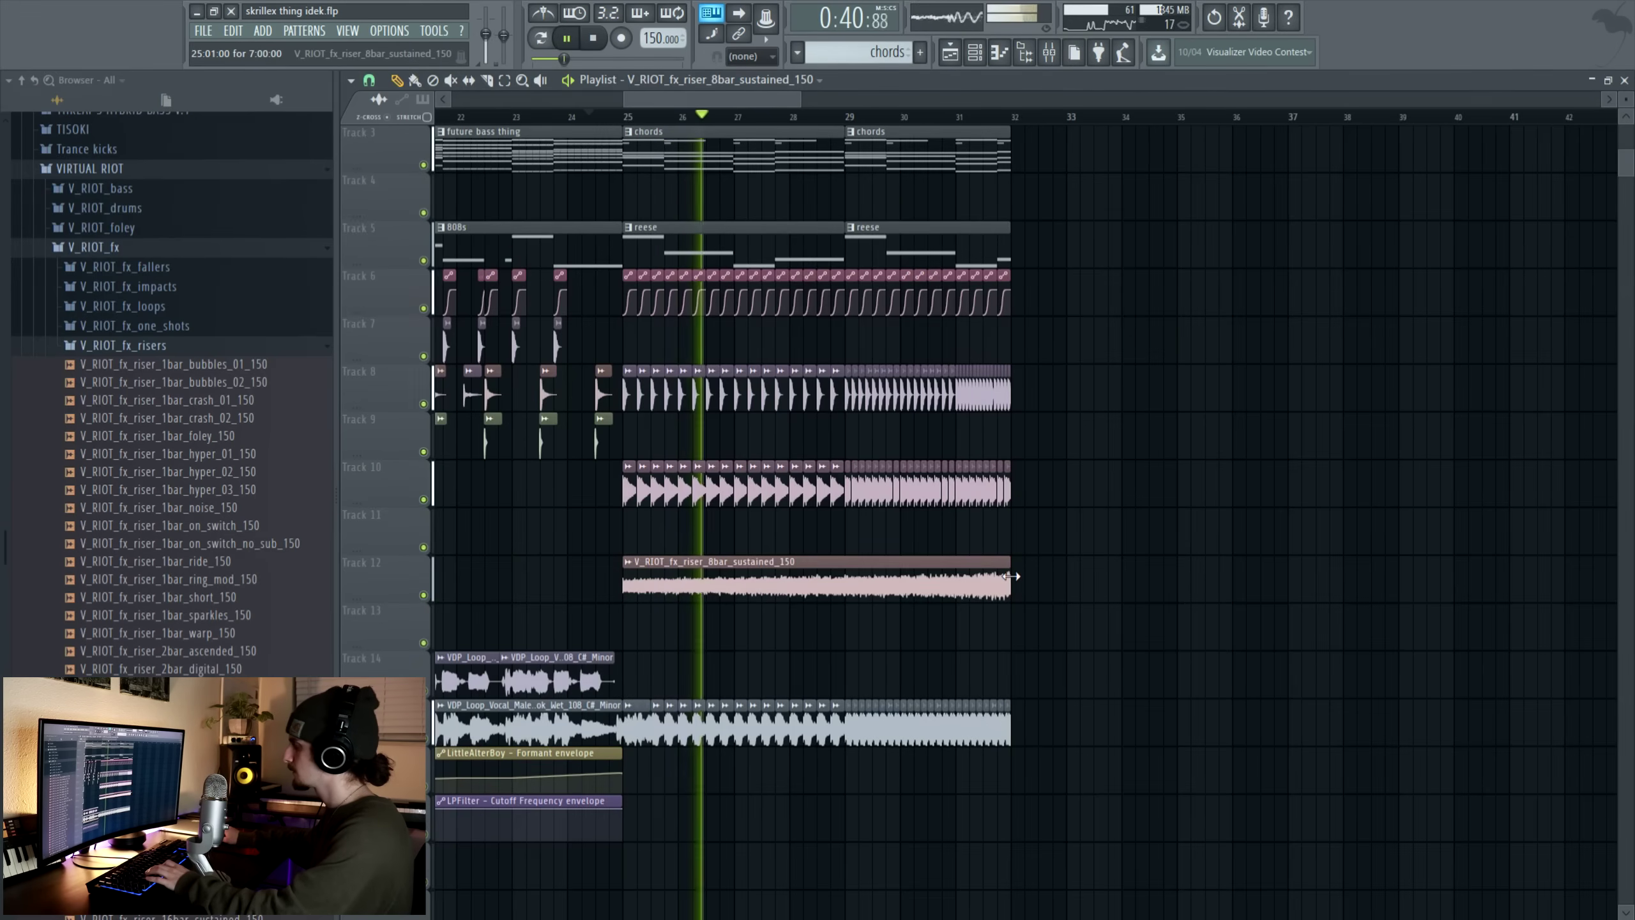
# Step: Place the V_RIOT_fx_riser_8bar_sustained_150 clip at bar 24 on Track 12 and lower its volume to 43%
pyautogui.moveTo(1103, 599); pyautogui.dragTo(998, 580)
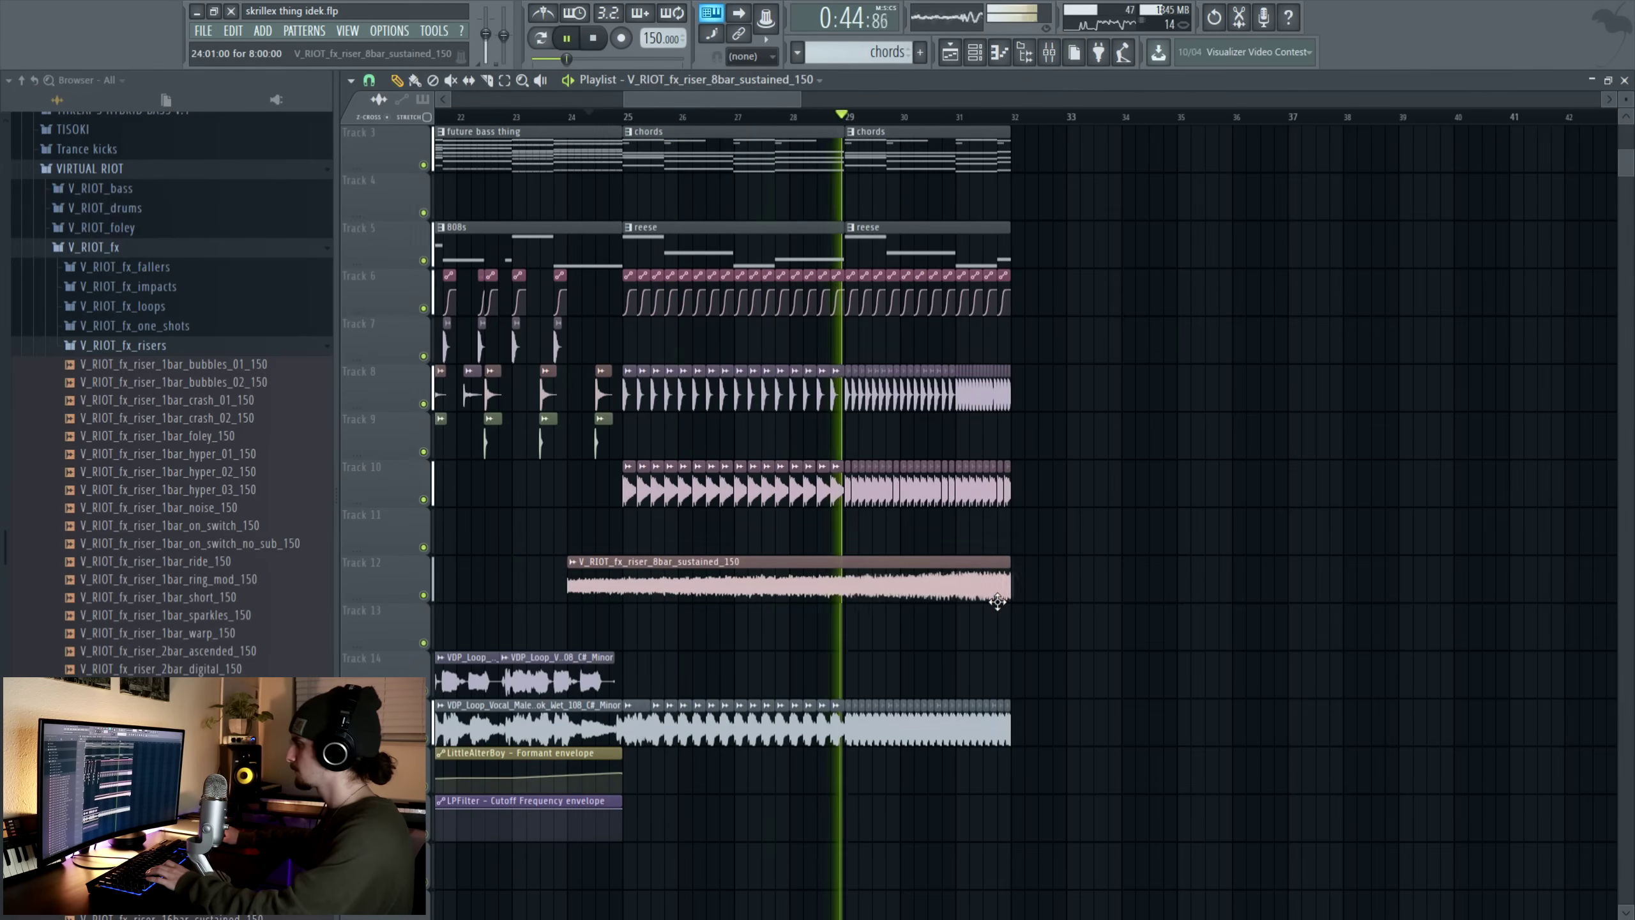
pyautogui.doubleClick(998, 580)
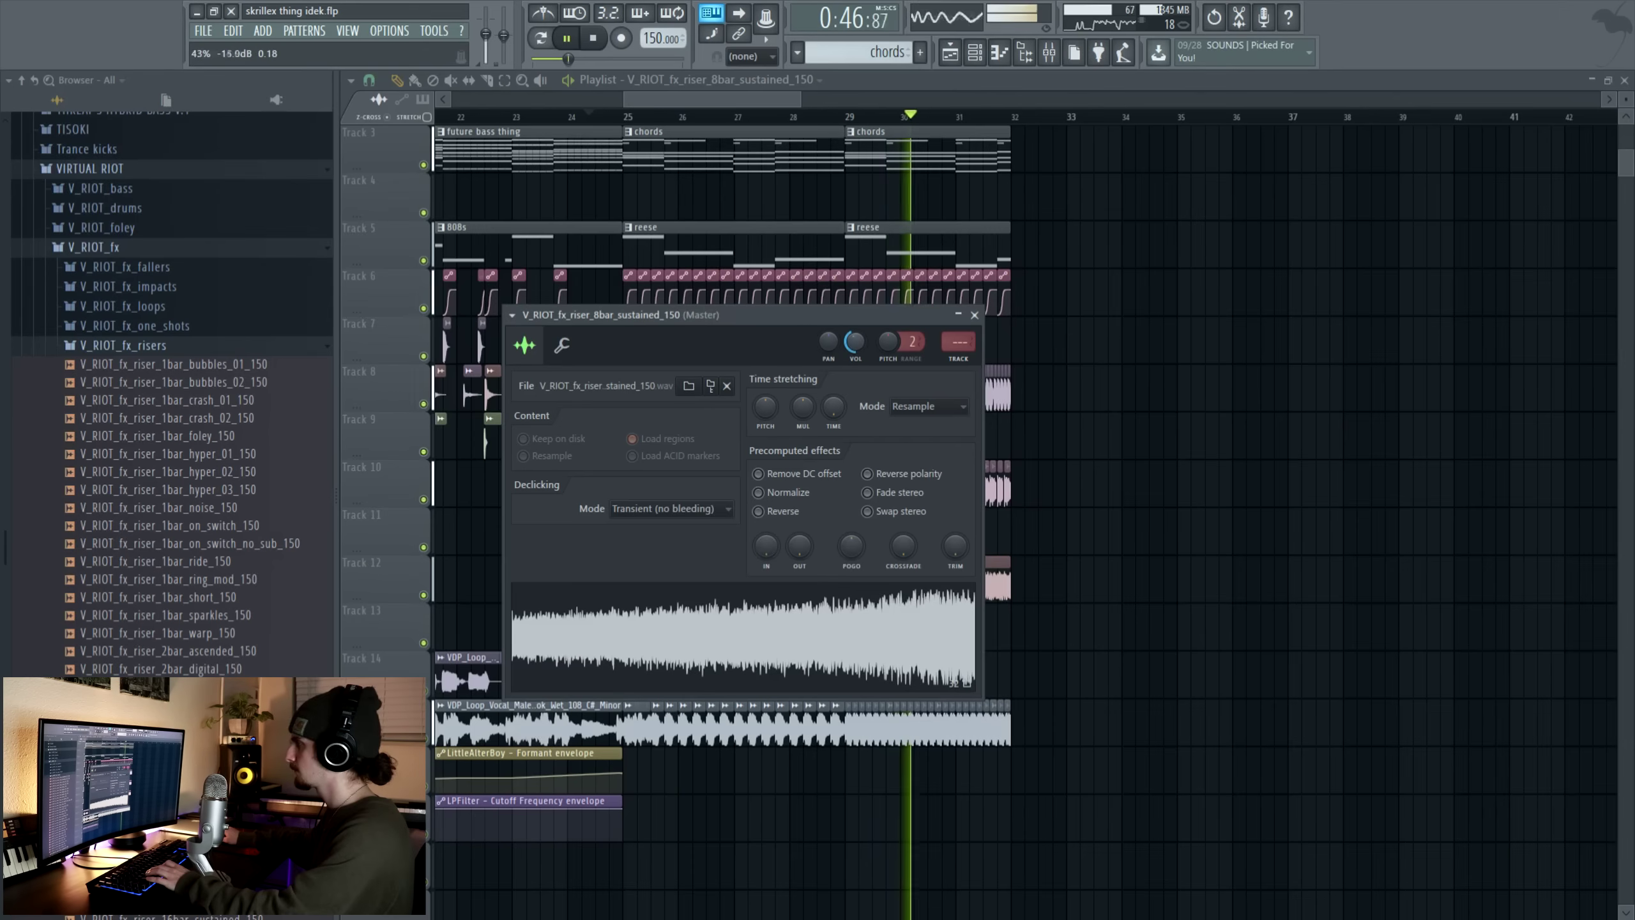
pyautogui.click(985, 320)
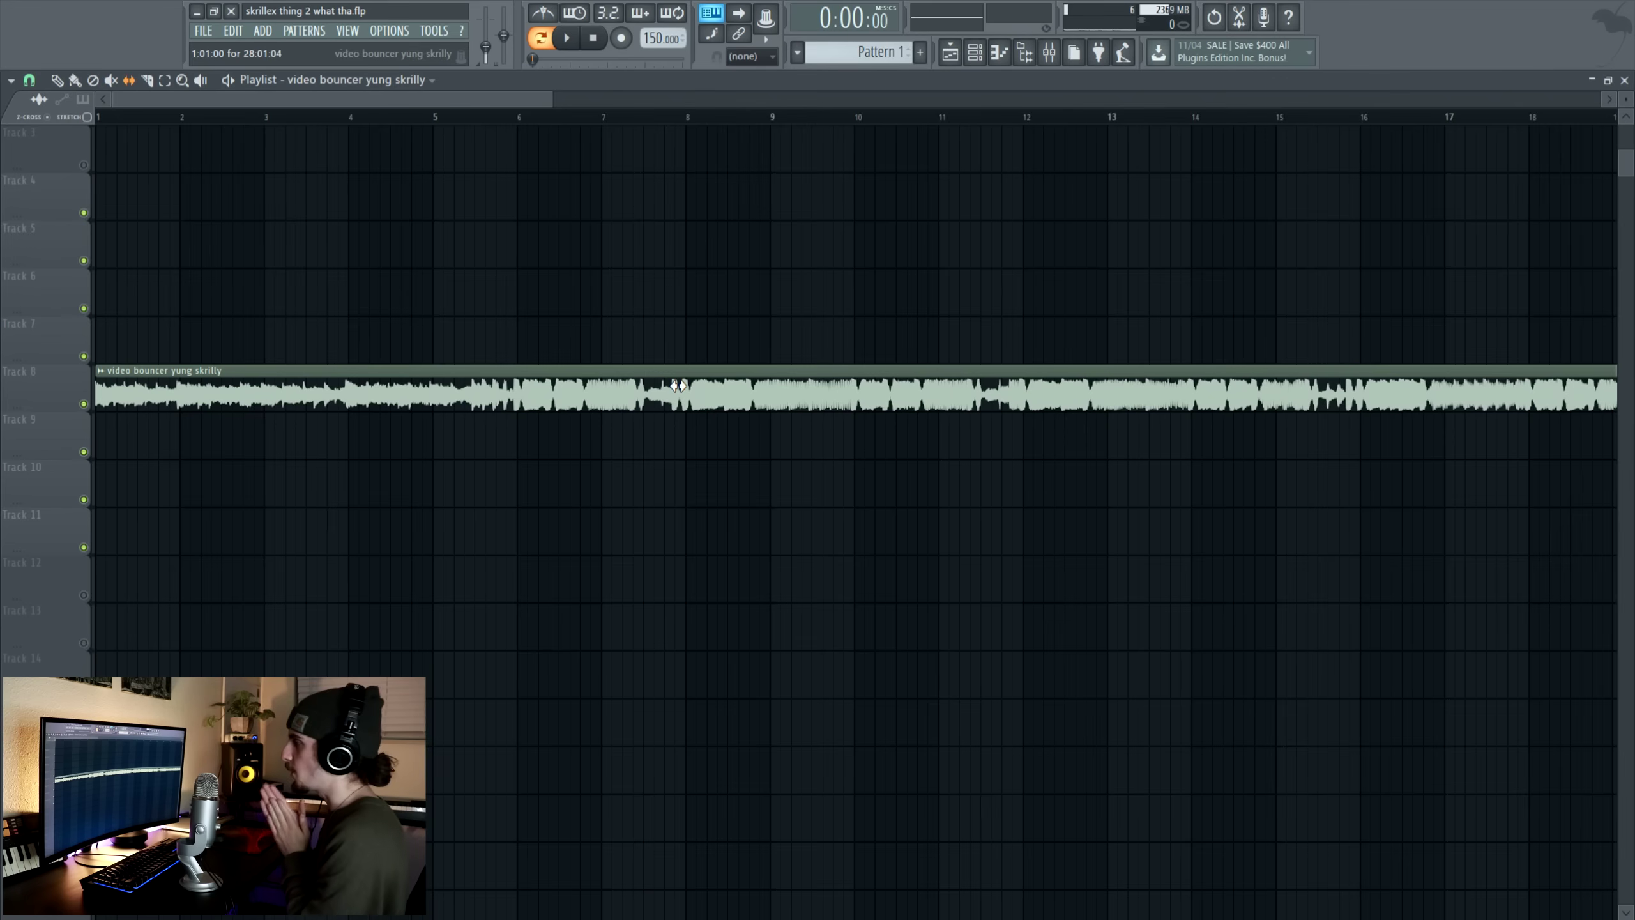
# Step: Slip the audio inside the video bouncer yung skrilly clip so that a later section plays from bar 1
pyautogui.moveTo(678, 386); pyautogui.dragTo(379, 399)
pyautogui.moveTo(607, 393); pyautogui.dragTo(558, 398)
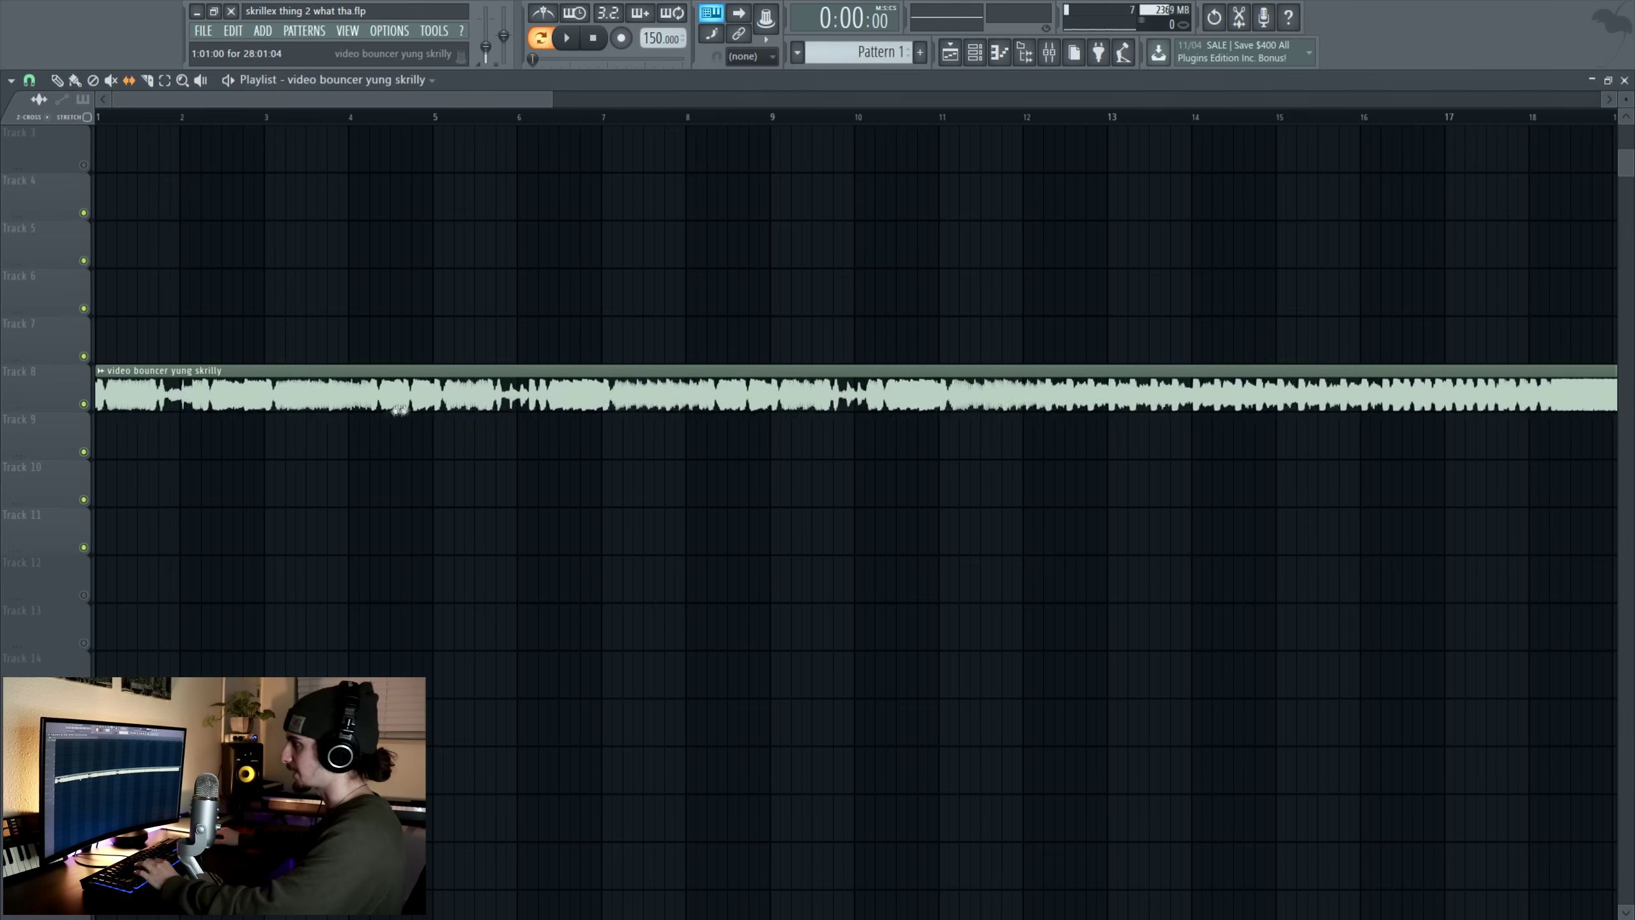
pyautogui.moveTo(557, 398); pyautogui.dragTo(554, 398)
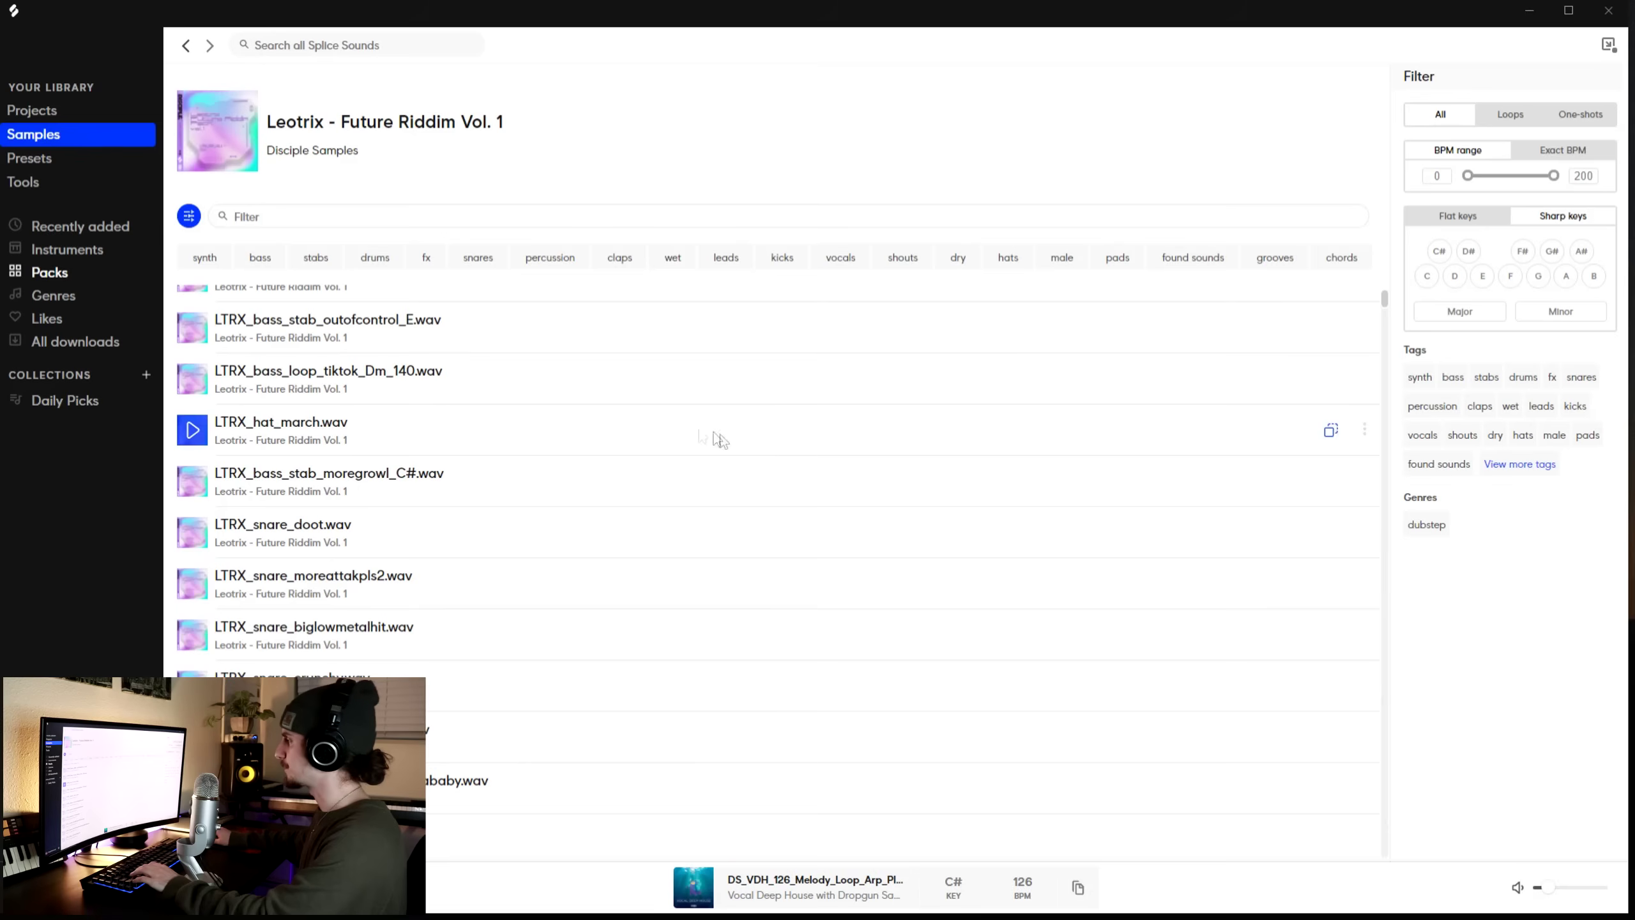
# Step: Browse the samples of the Leotrix - Future Riddim Vol. 1 pack in Splice
pyautogui.scroll(-2, 675, 428)
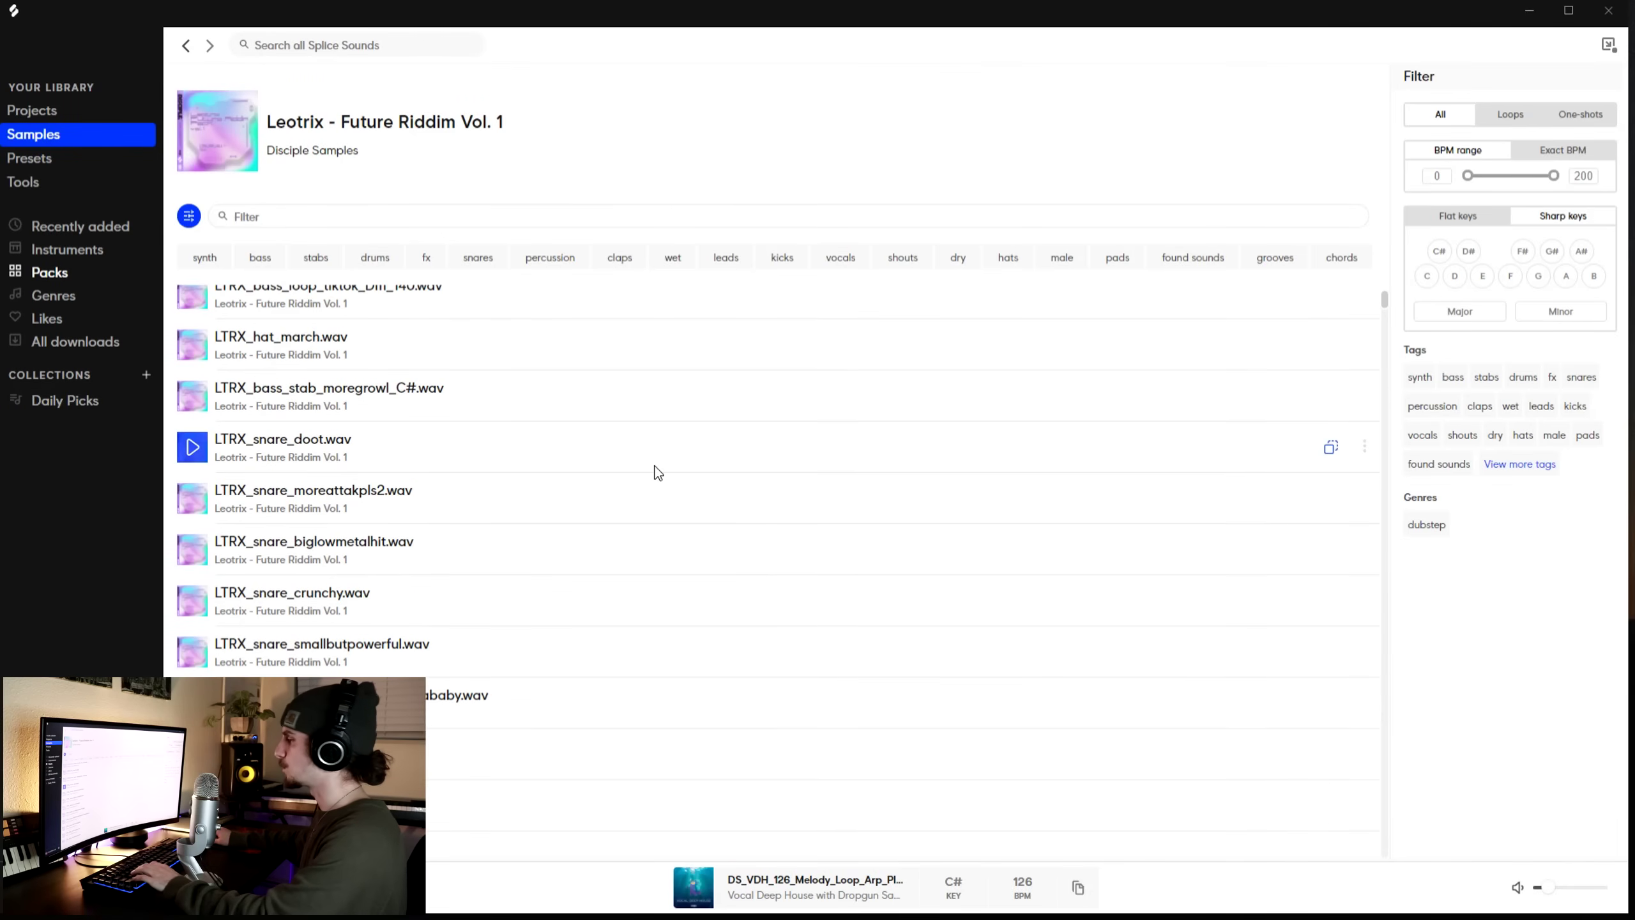
pyautogui.scroll(-2, 660, 485)
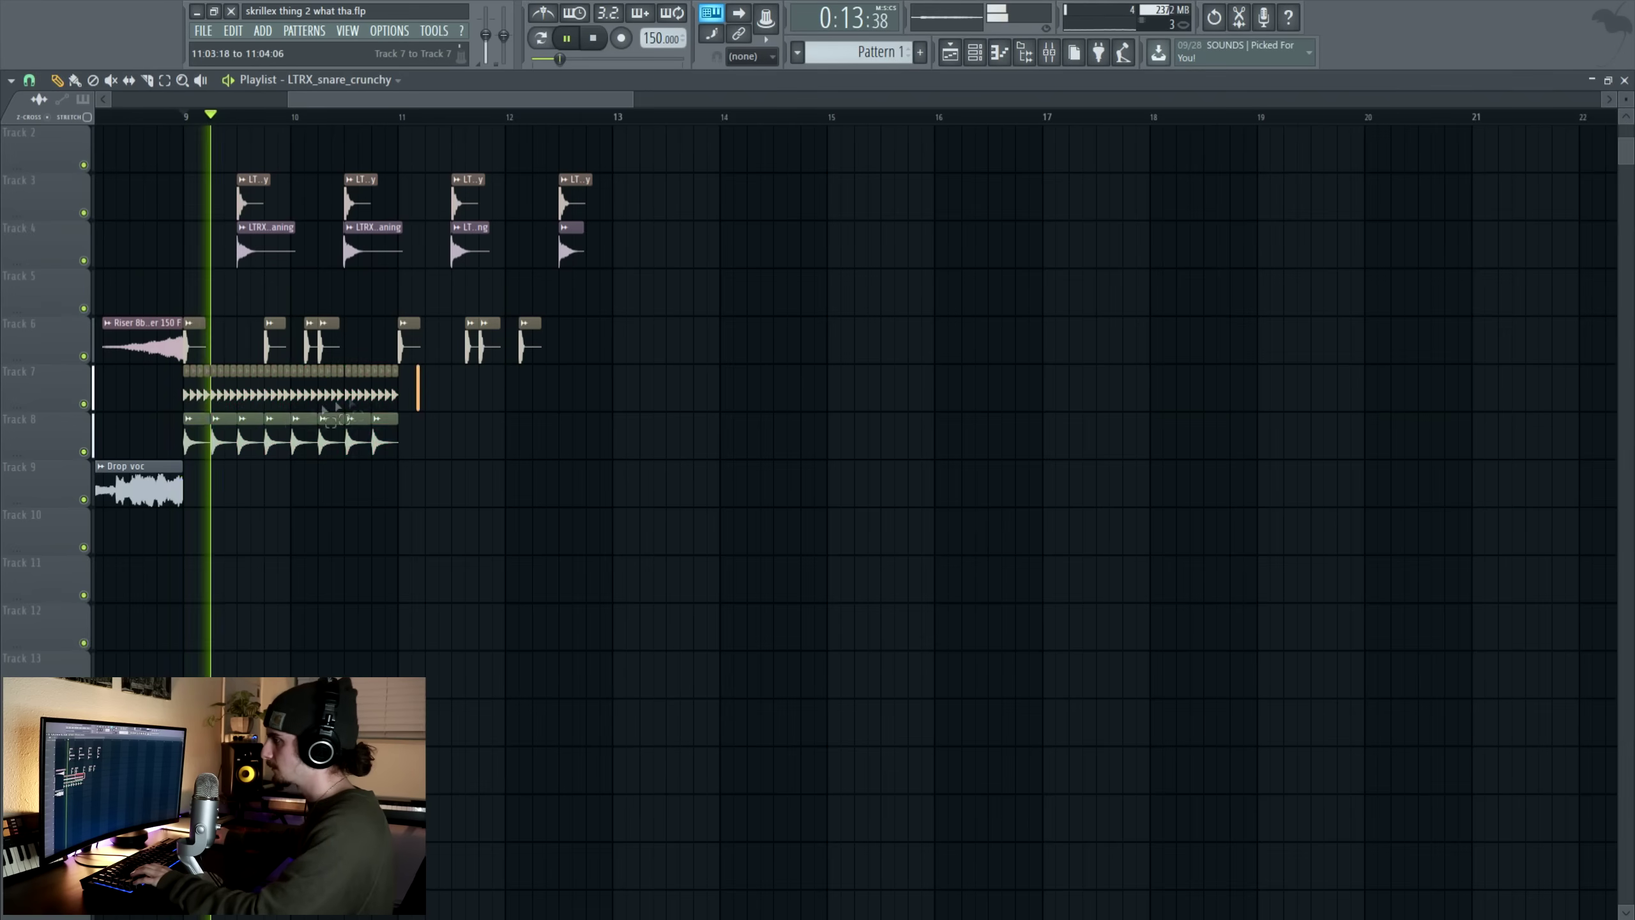
# Step: Duplicate the repeating percussion clips on Tracks 7 and 8 from bars 9 and 10 into bars 11 and 12
pyautogui.moveTo(418, 381); pyautogui.dragTo(182, 442)
pyautogui.hotkey('ctrl', 'b')
pyautogui.click(533, 586)
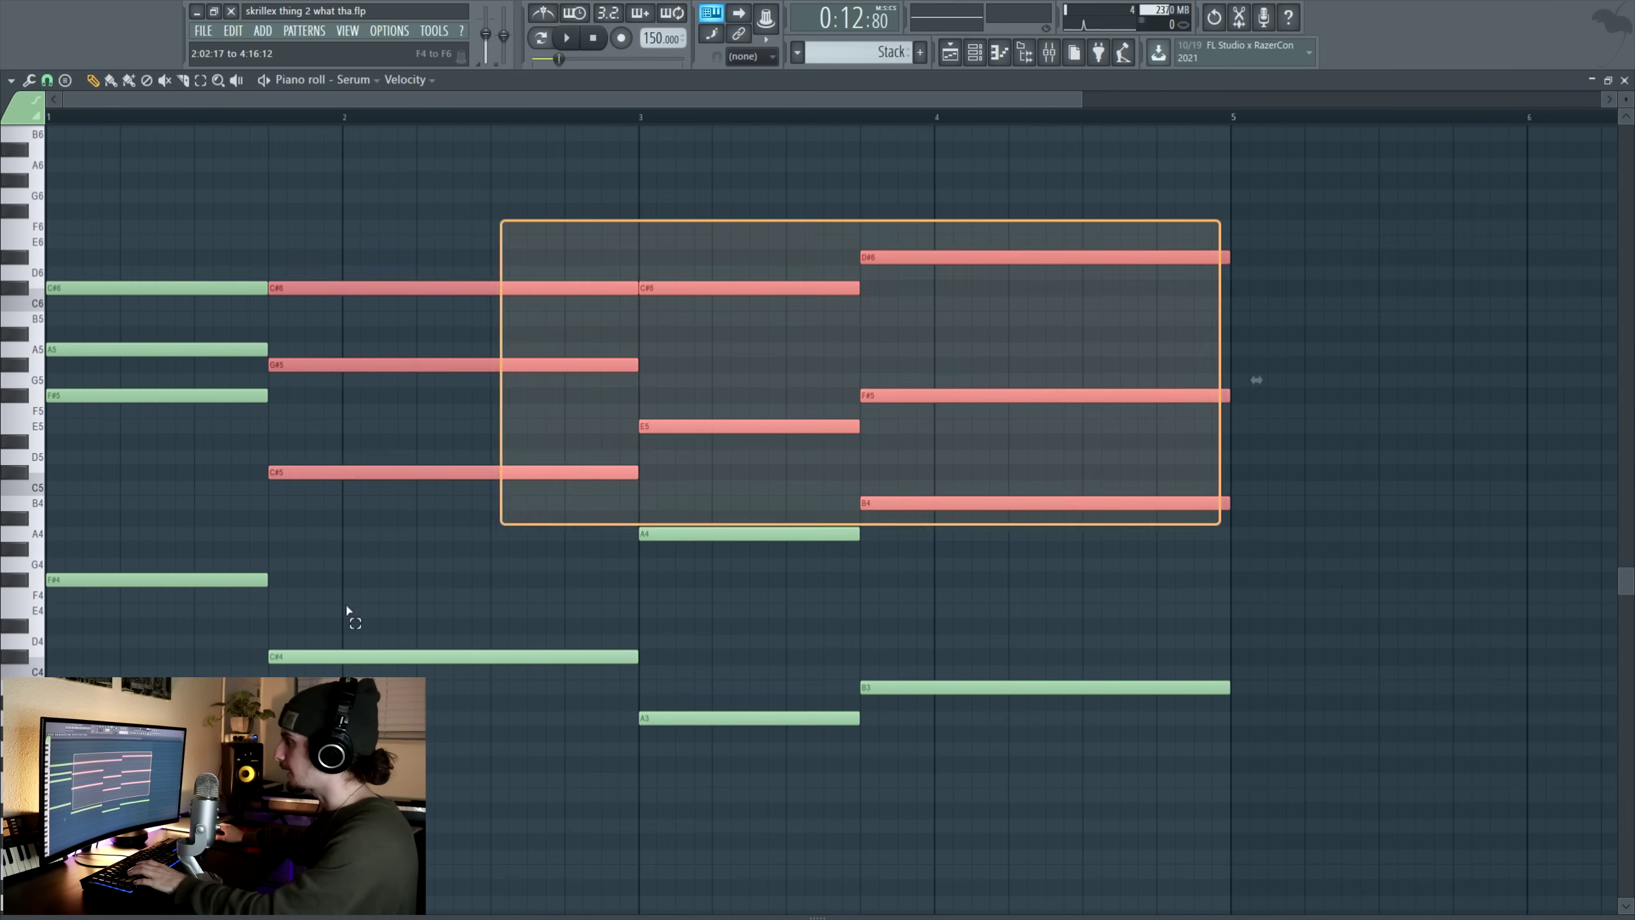
pyautogui.press('space')
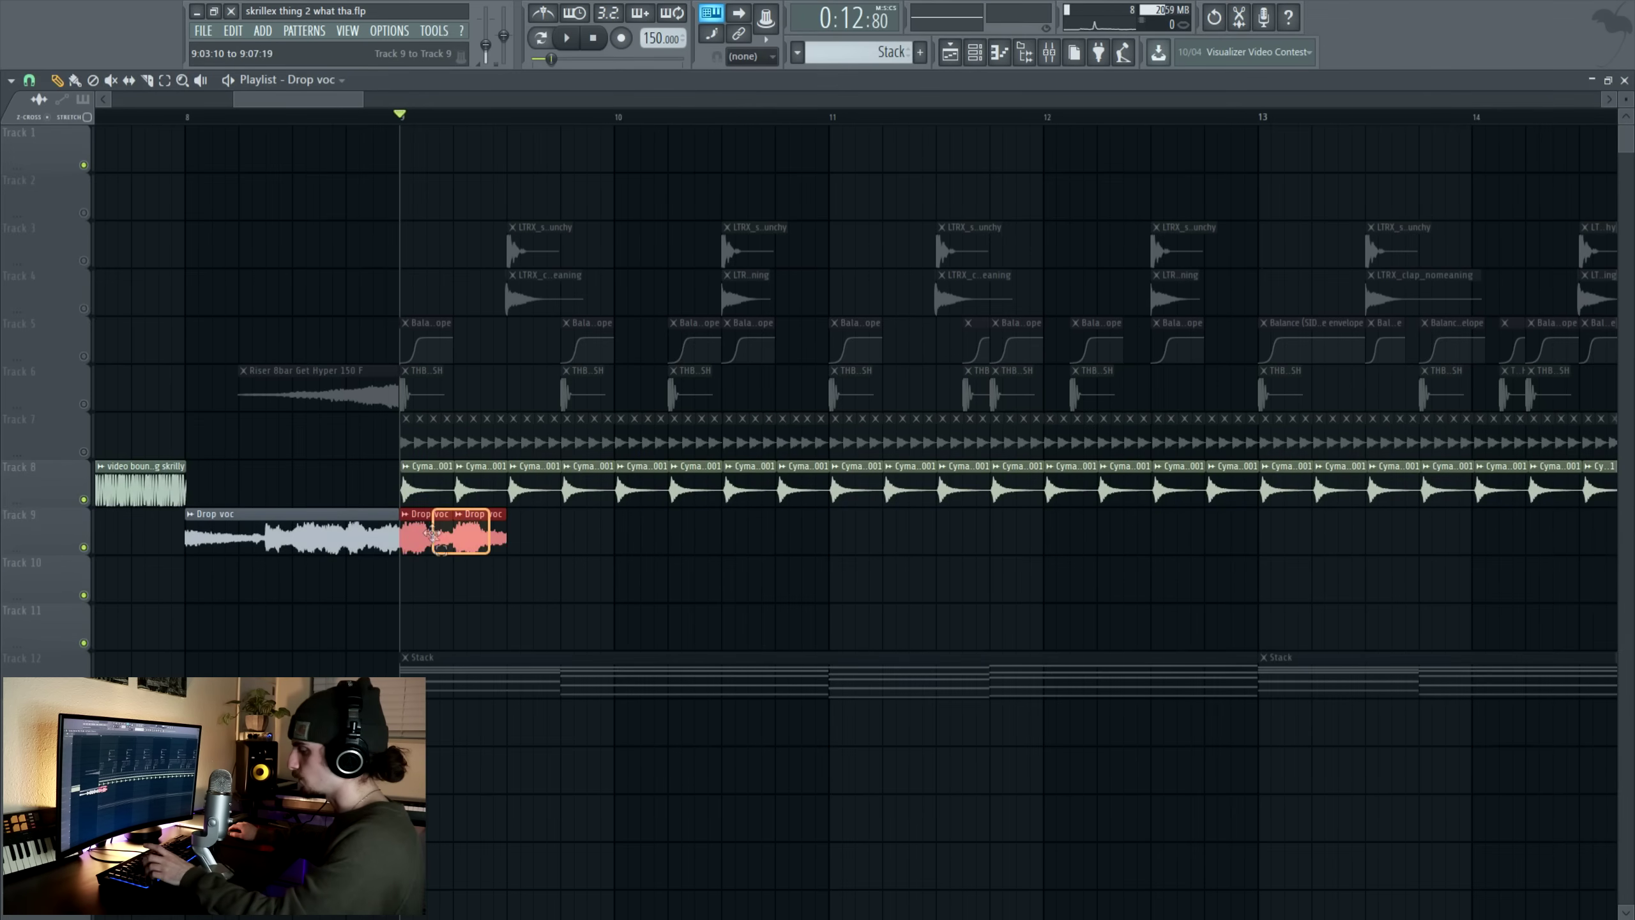
# Step: Repeat the Drop voc chops on Track 9 and copy the resulting chop phrase to bar 11
pyautogui.moveTo(432, 534); pyautogui.dragTo(553, 537)
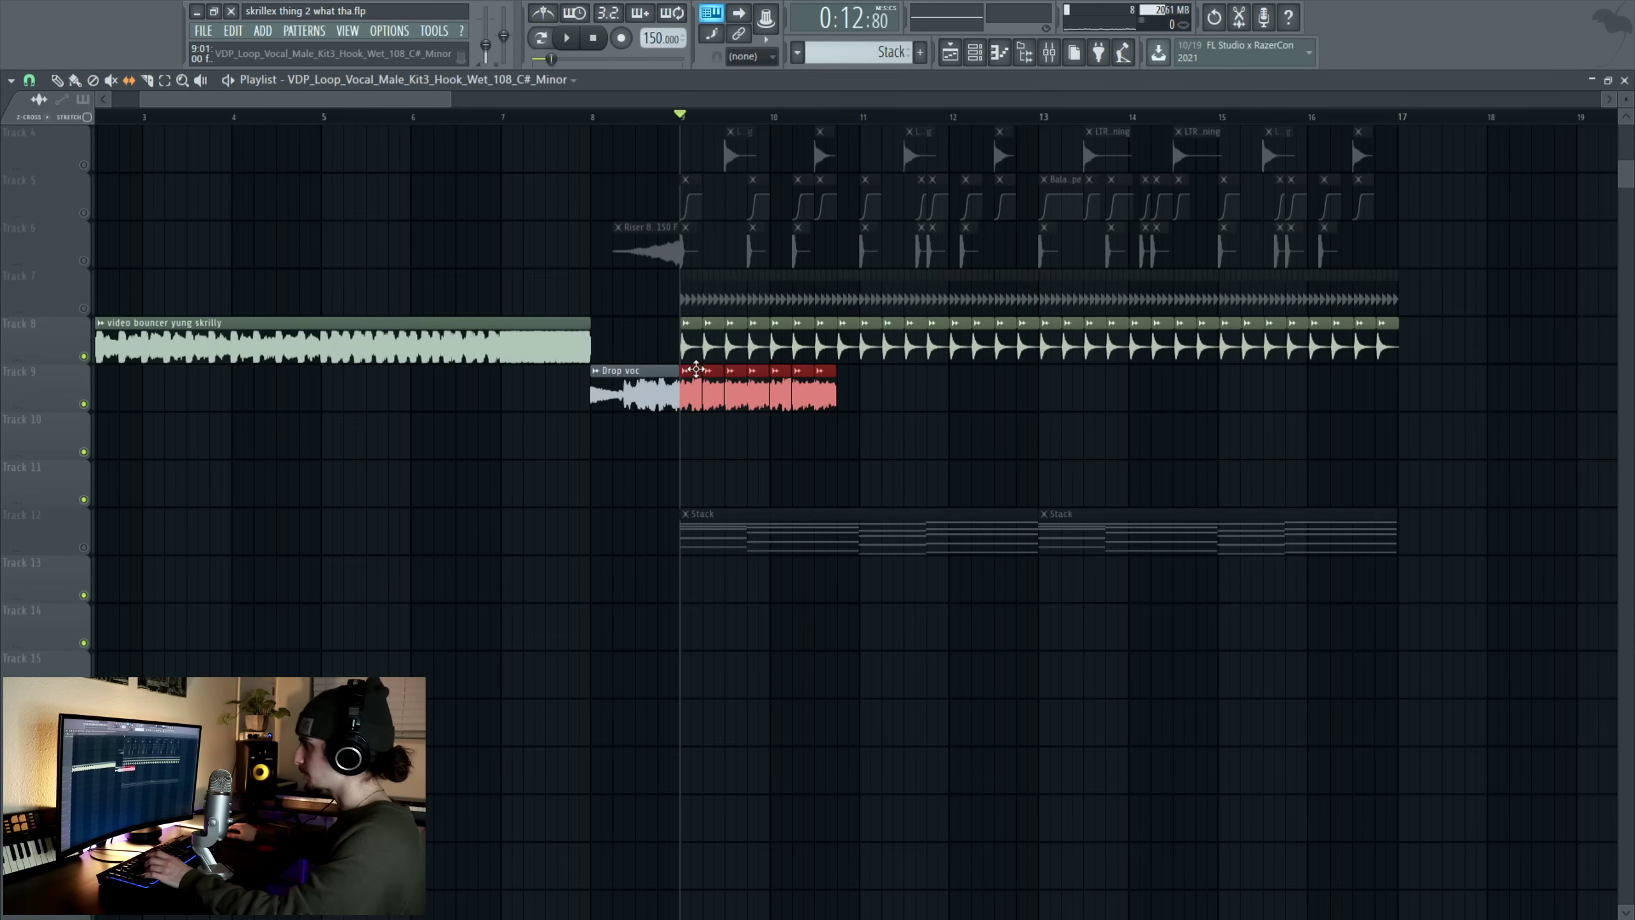
pyautogui.moveTo(696, 380); pyautogui.dragTo(873, 380)
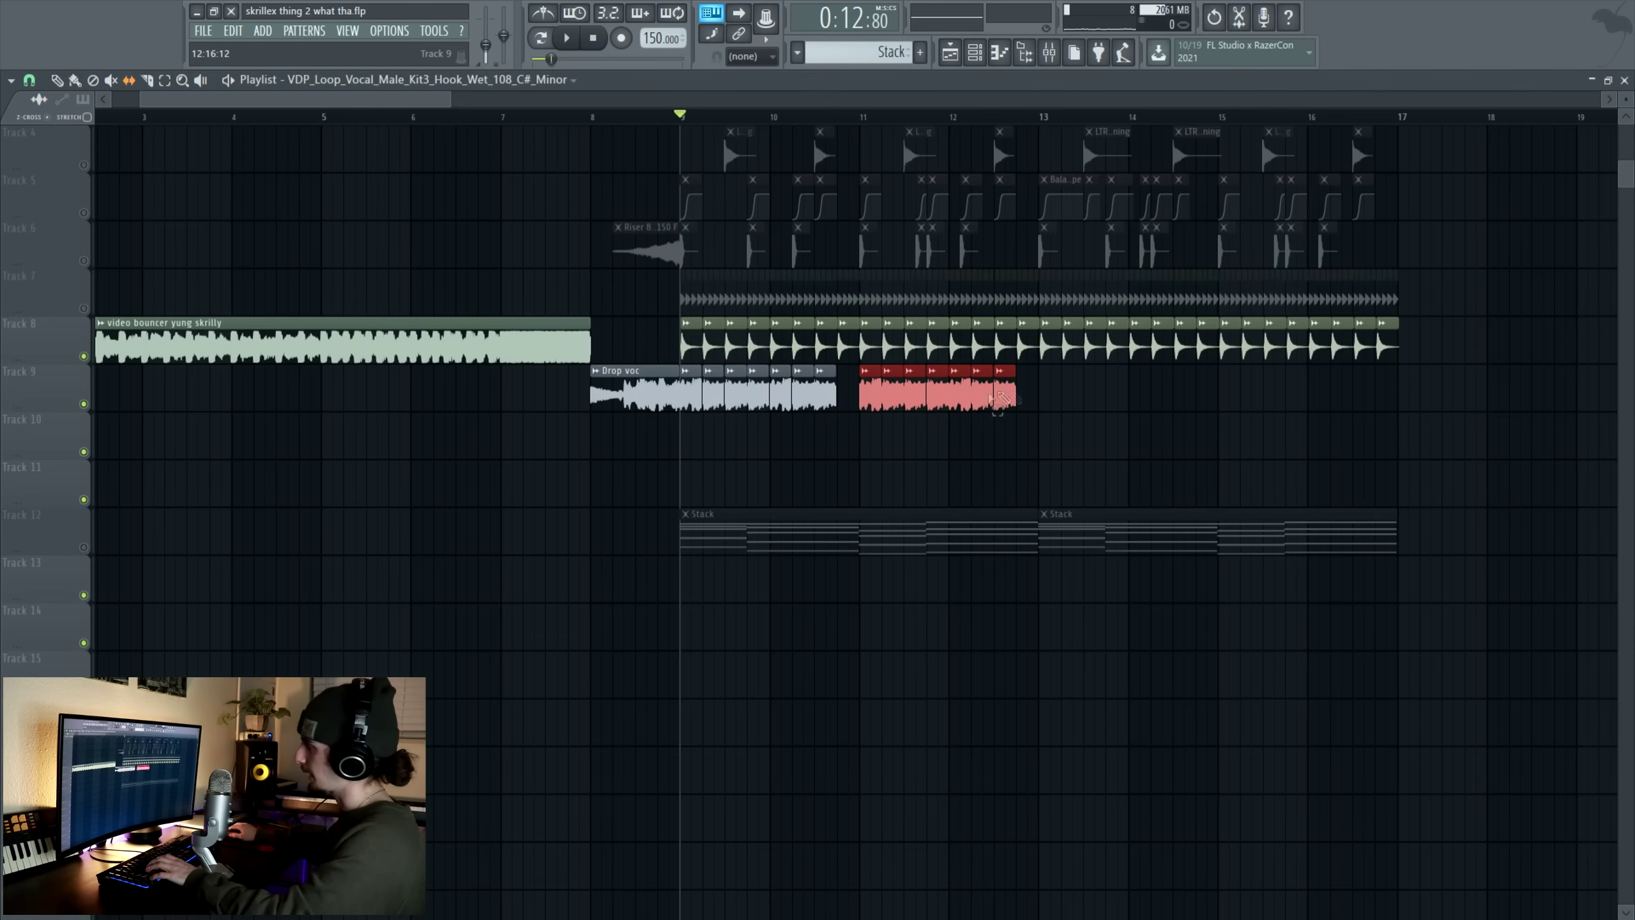
pyautogui.moveTo(1027, 398); pyautogui.dragTo(909, 407)
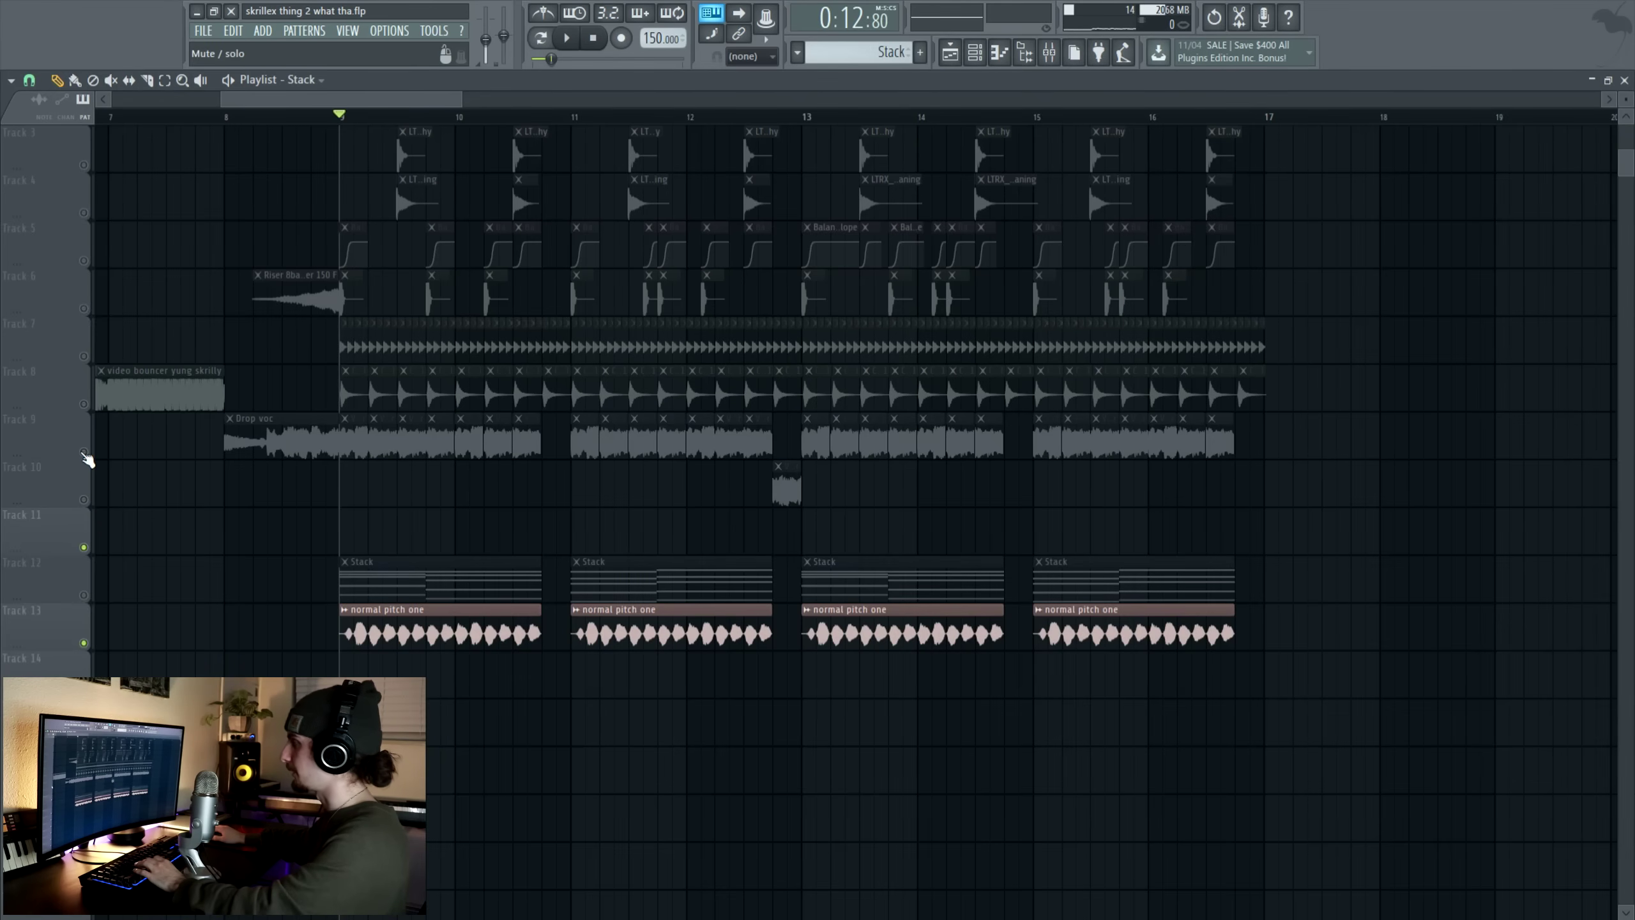
# Step: Unmute the Drop voc track for playback and select the chopped vocal clips on Track 14
pyautogui.click(84, 452)
pyautogui.press('space')
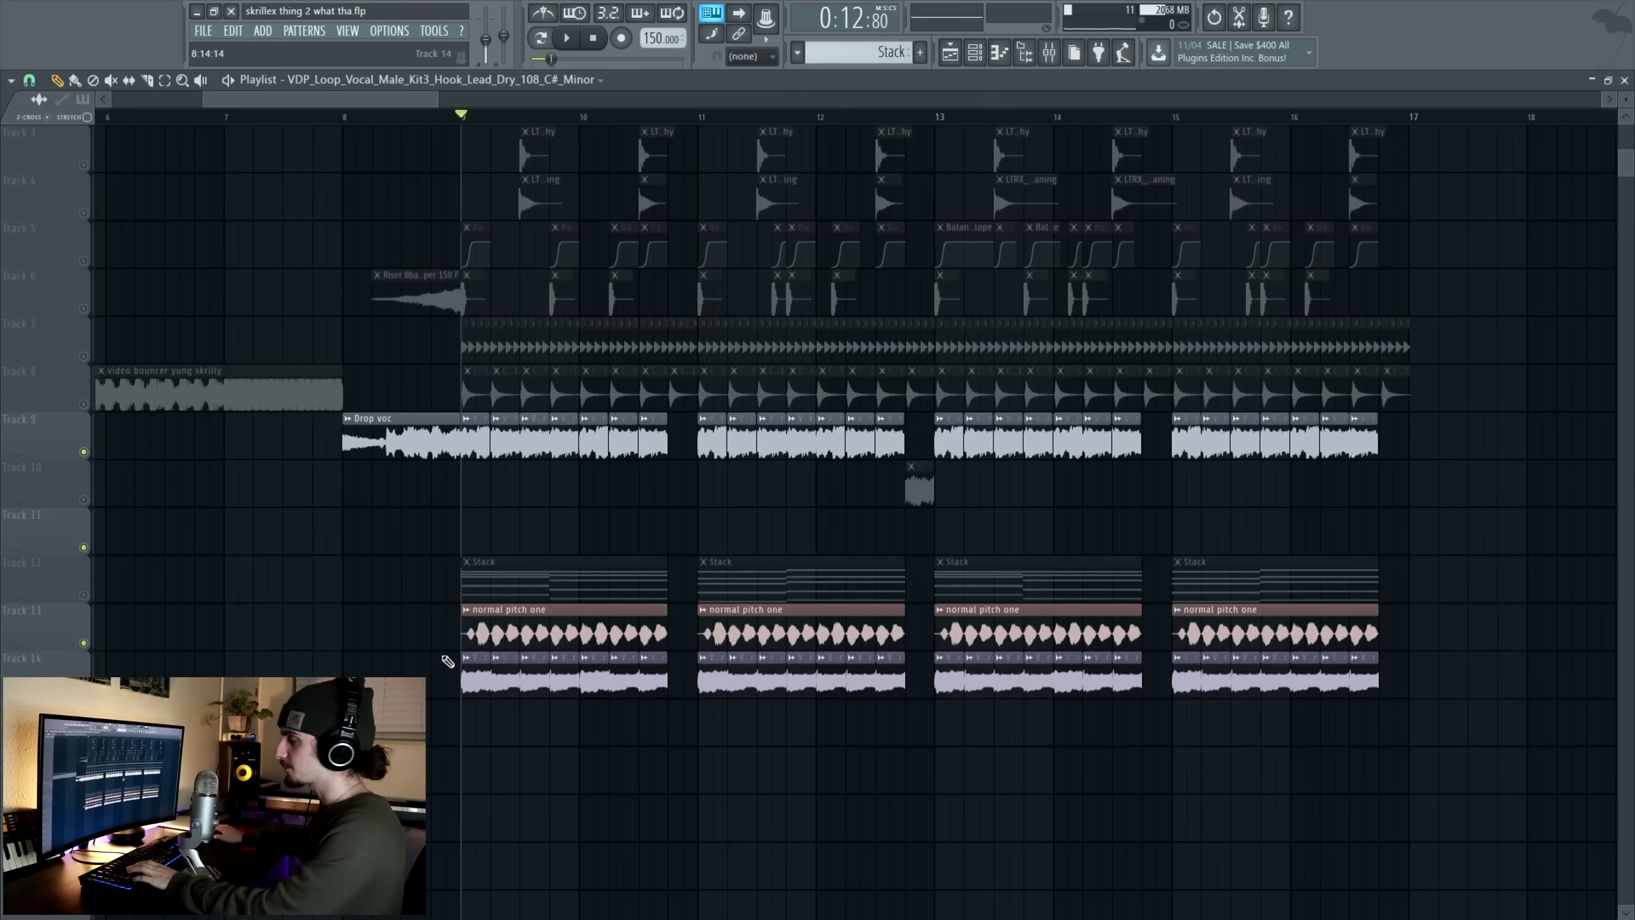
pyautogui.moveTo(448, 661)
pyautogui.mouseDown()
pyautogui.moveTo(1015, 740)
pyautogui.moveTo(1385, 701)
pyautogui.mouseUp()
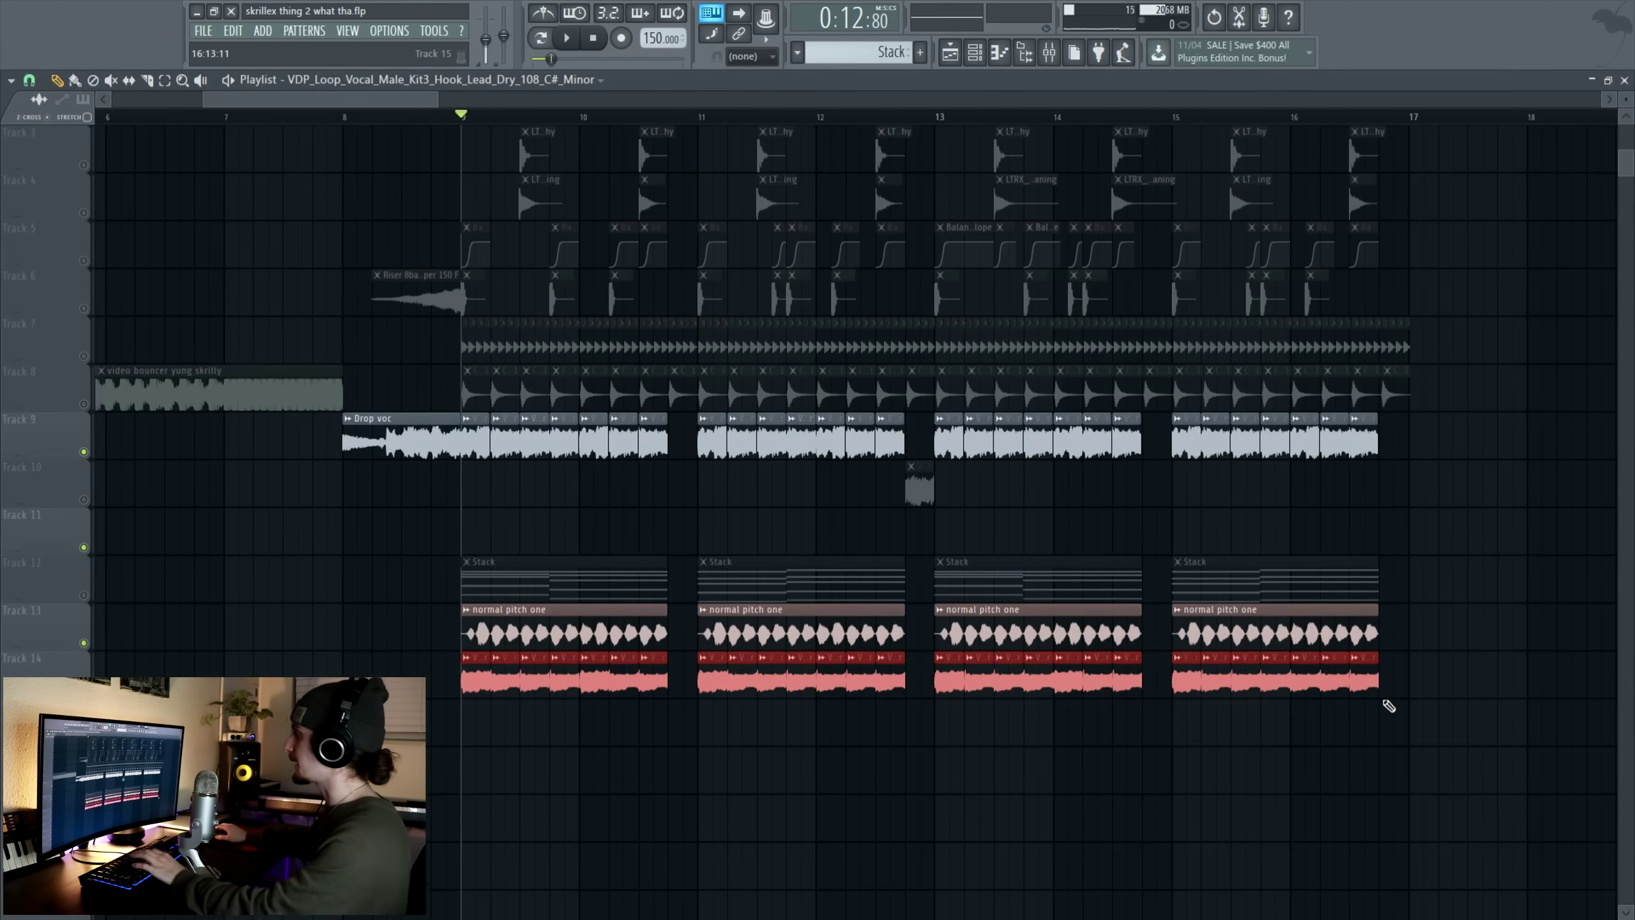
pyautogui.moveTo(1398, 679); pyautogui.dragTo(500, 727)
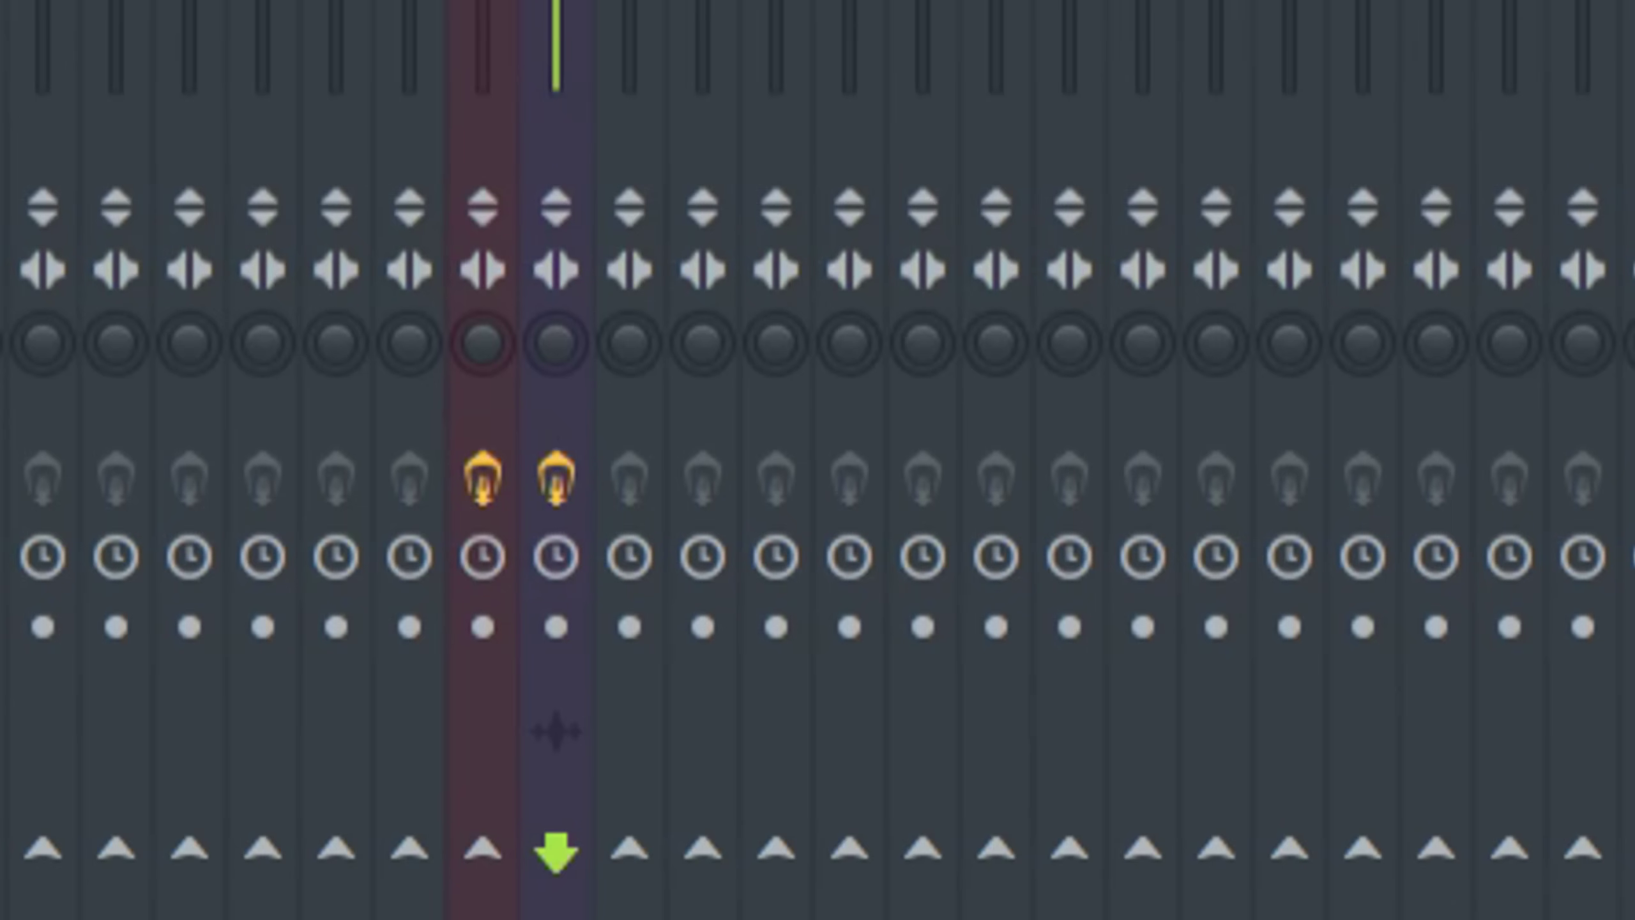
# Step: Route the purple mixer track to the adjacent red track as sidechain only
pyautogui.rightClick(486, 864)
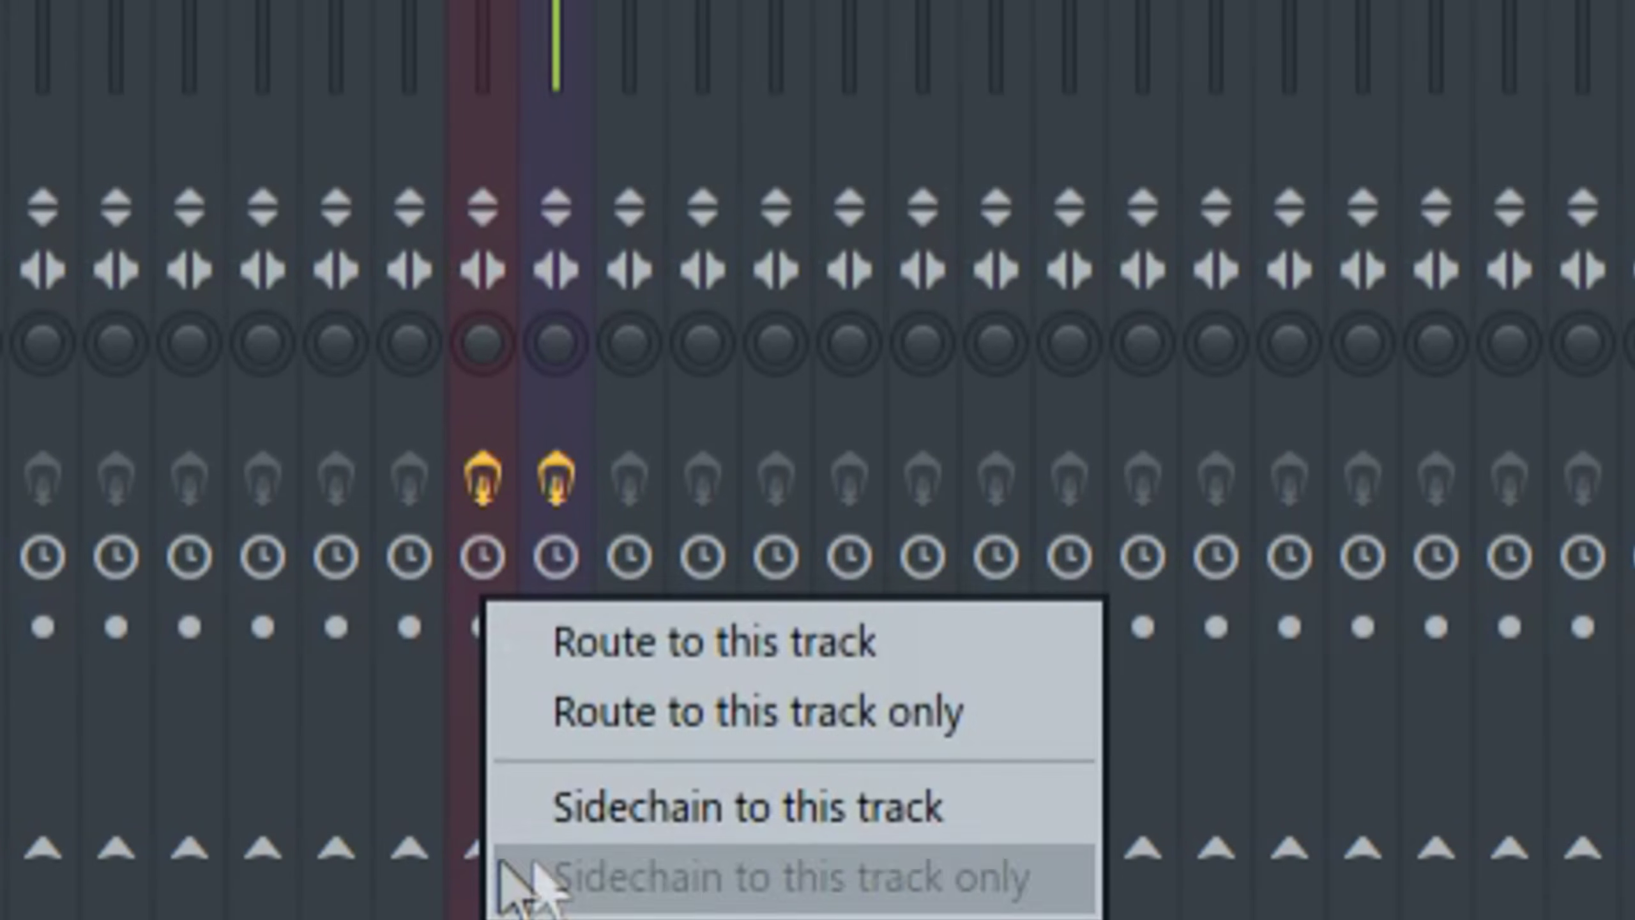
pyautogui.click(582, 875)
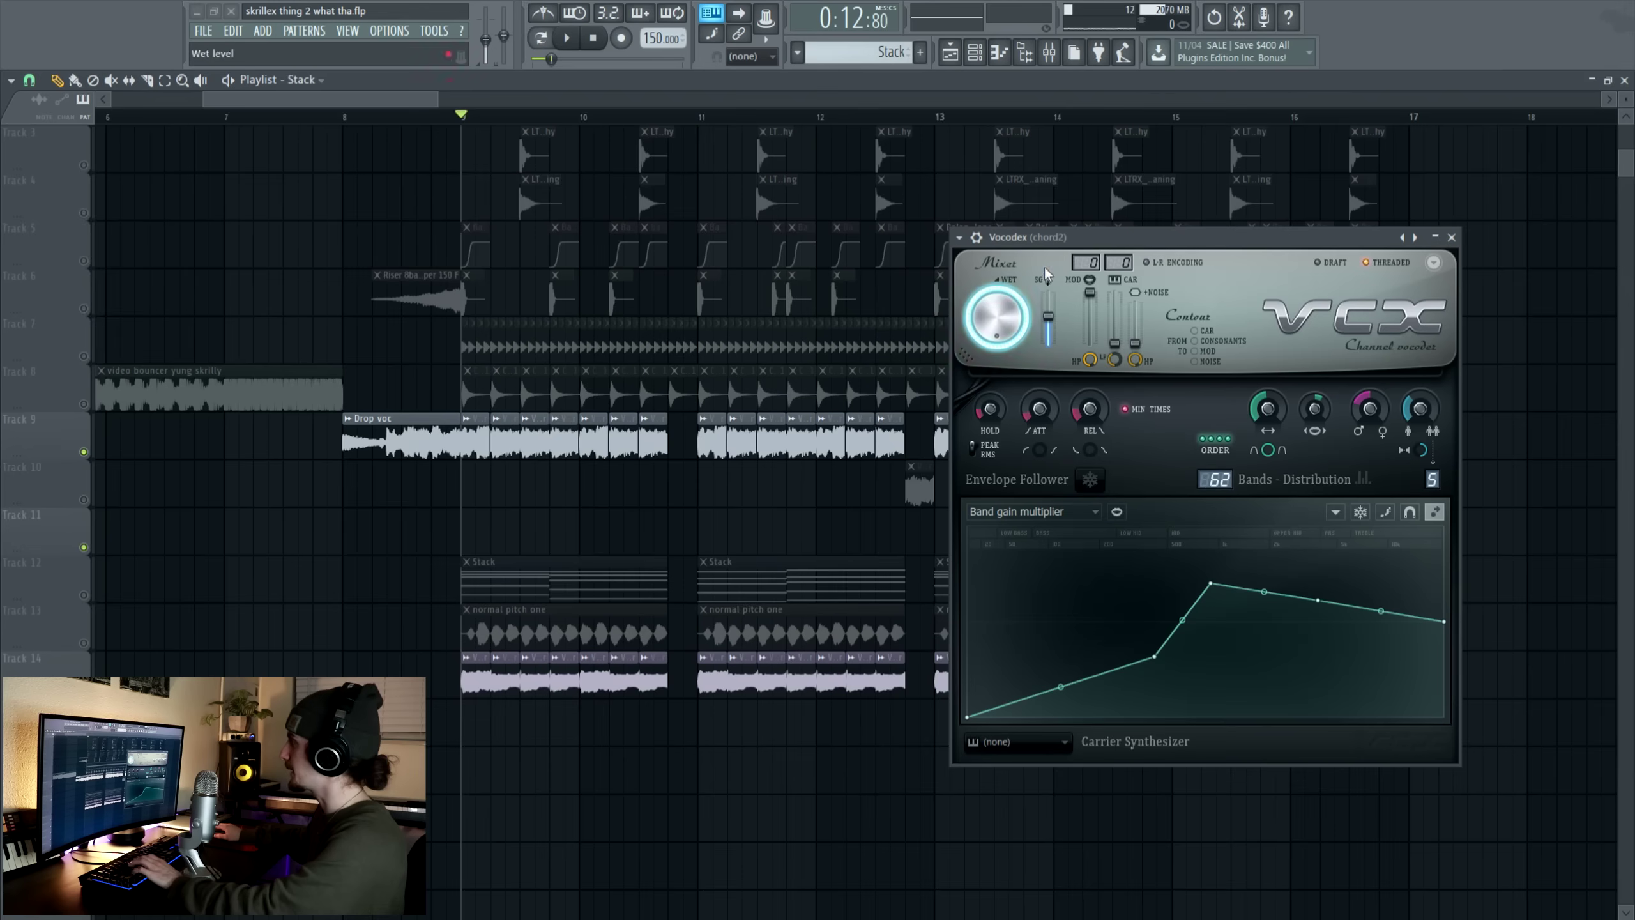
# Step: Set the Vocodex modulator input to 1 and adjust the modulator band width multiplier while the chords and vocals play
pyautogui.click(1085, 261)
pyautogui.click(1076, 260)
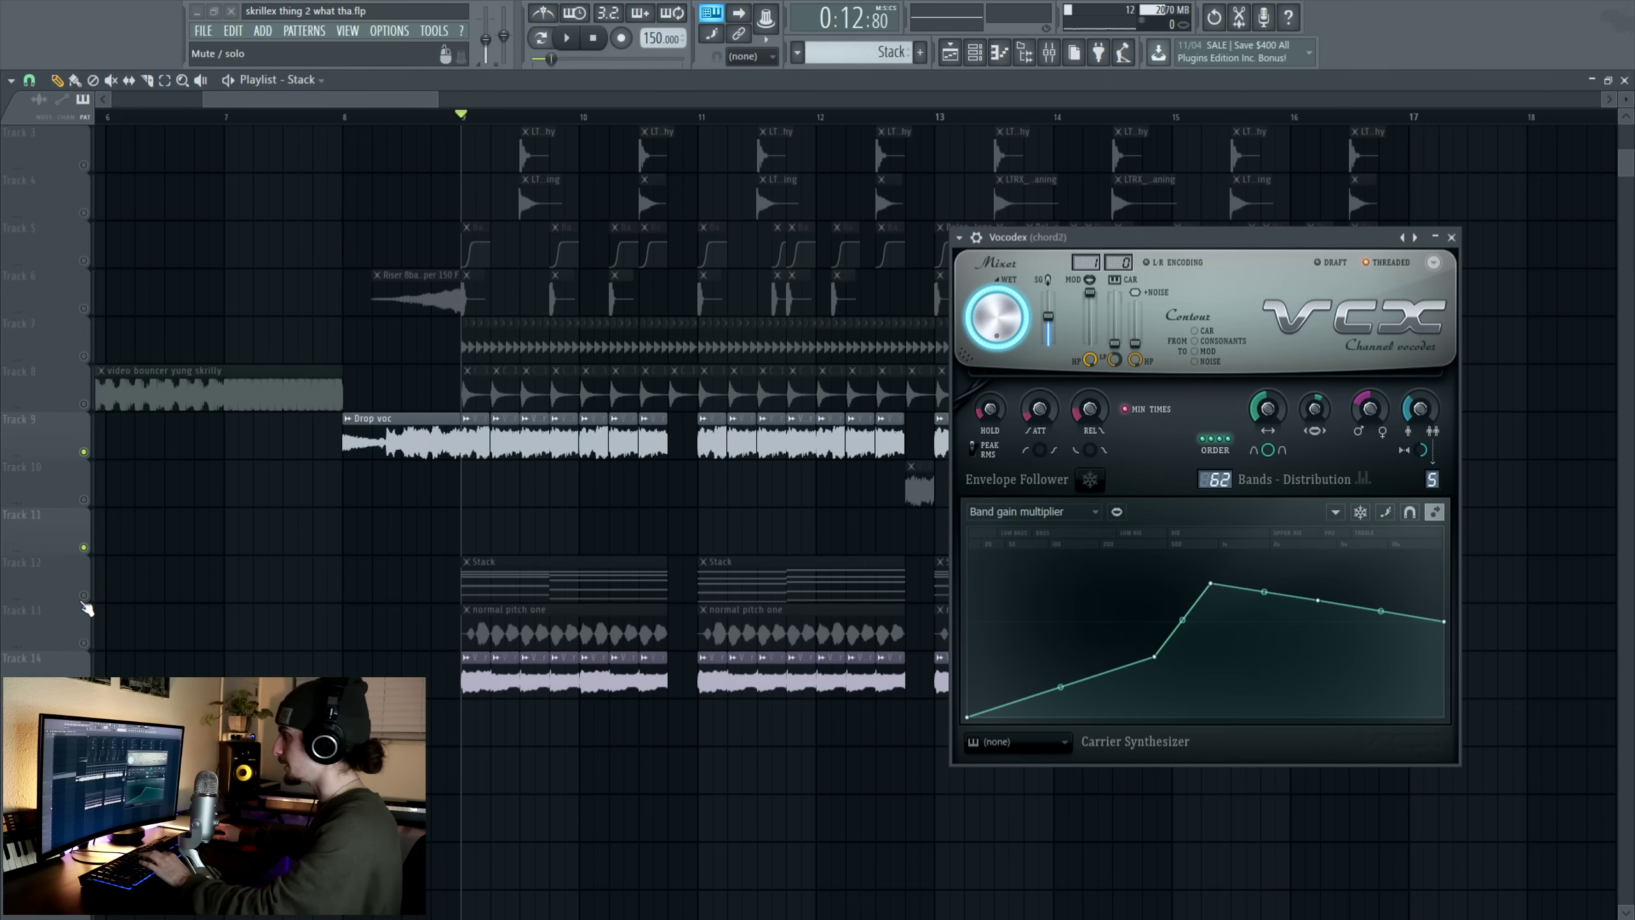
pyautogui.press('space')
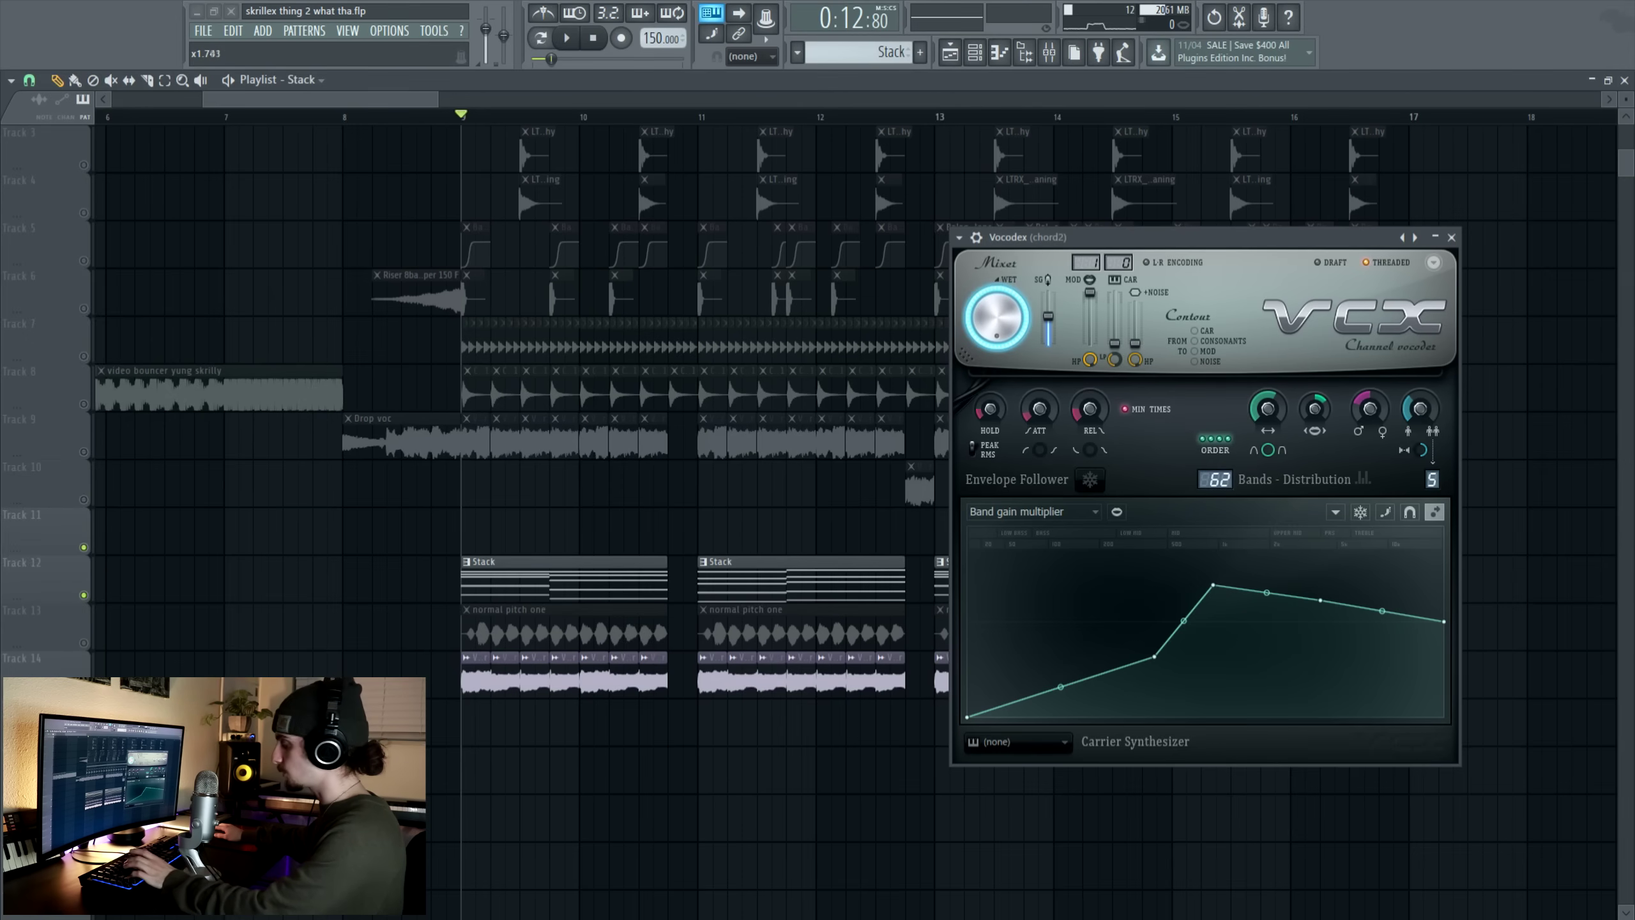
pyautogui.press('space')
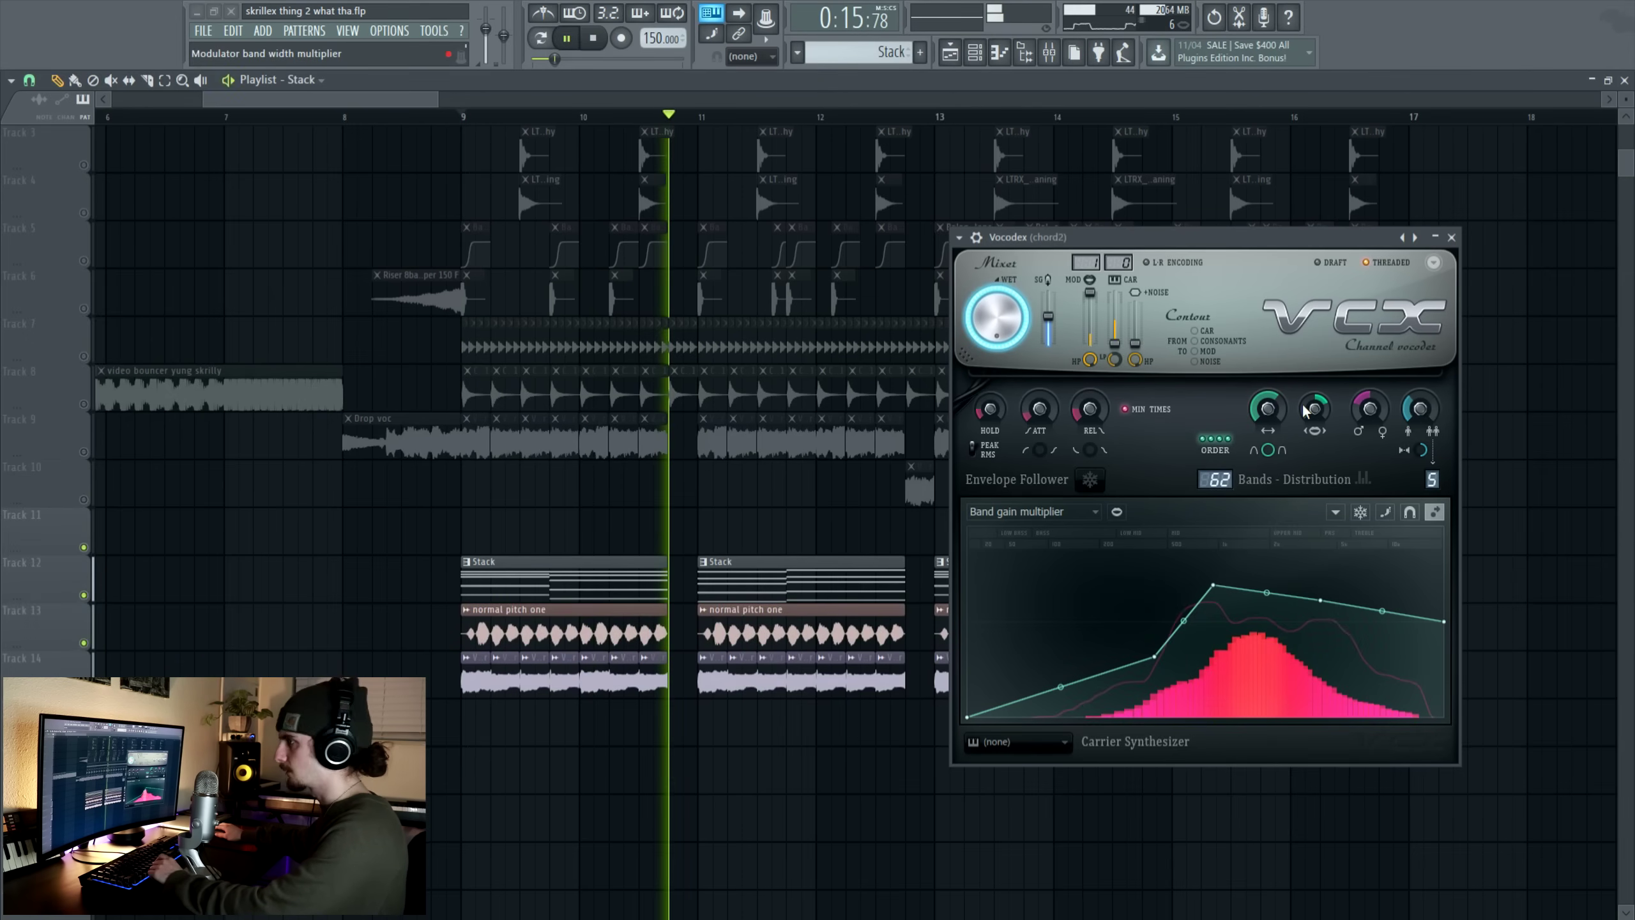
pyautogui.moveTo(1313, 409); pyautogui.dragTo(1313, 394)
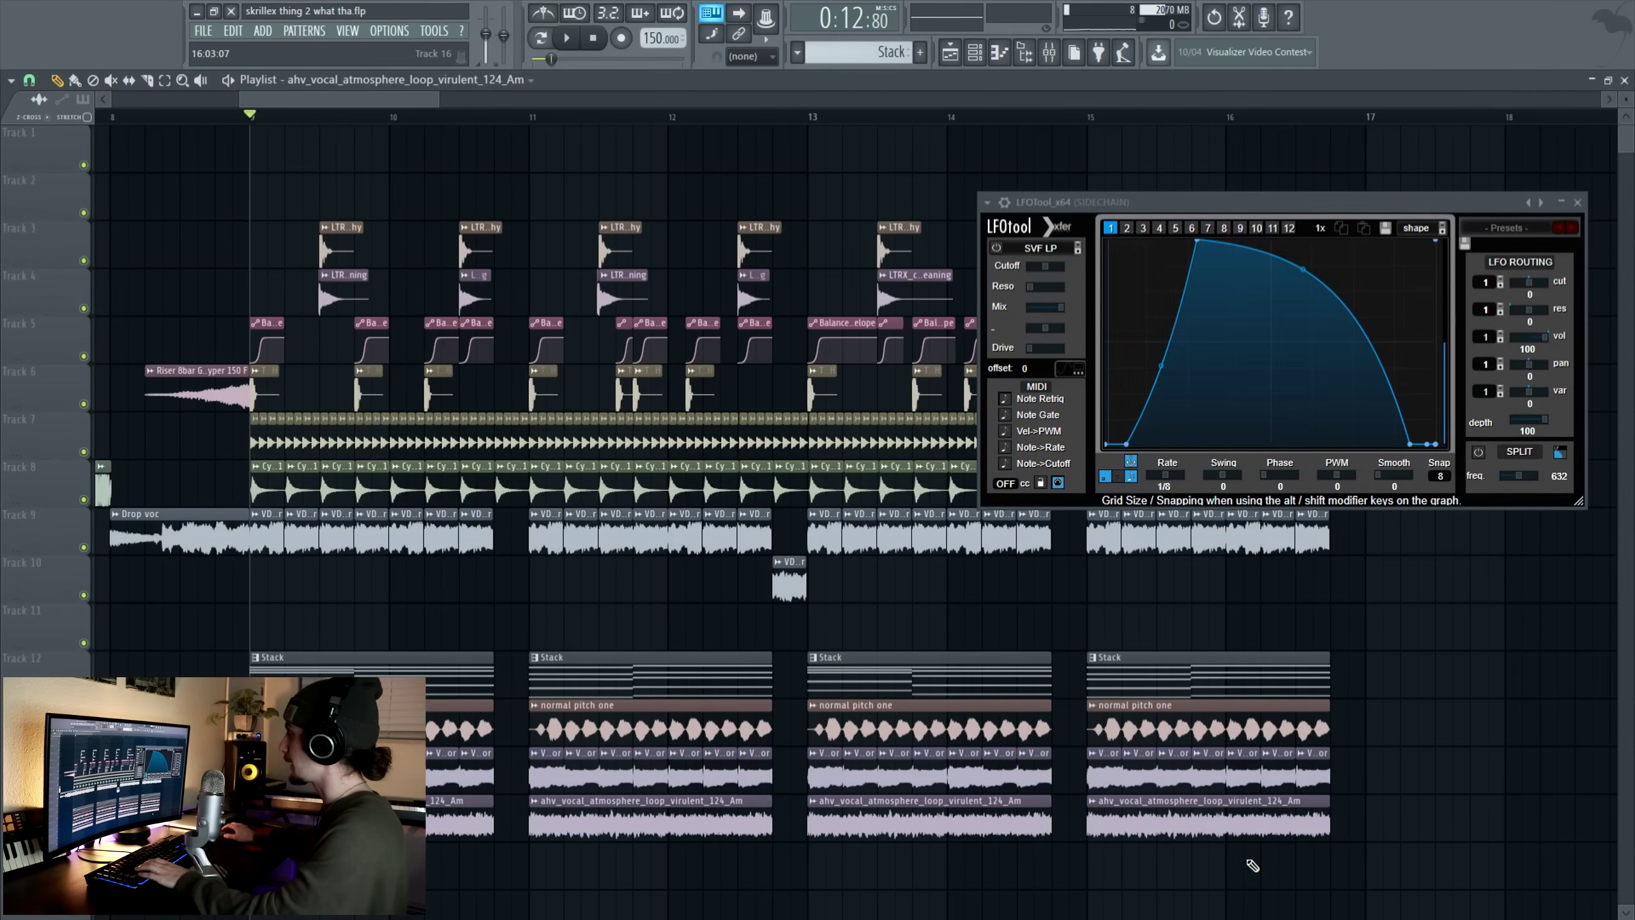
# Step: Select the vocal atmosphere loops beneath the drop and the layered crash, chord and vocal clips ending the bar 15 phrase
pyautogui.moveTo(1238, 862); pyautogui.dragTo(360, 825)
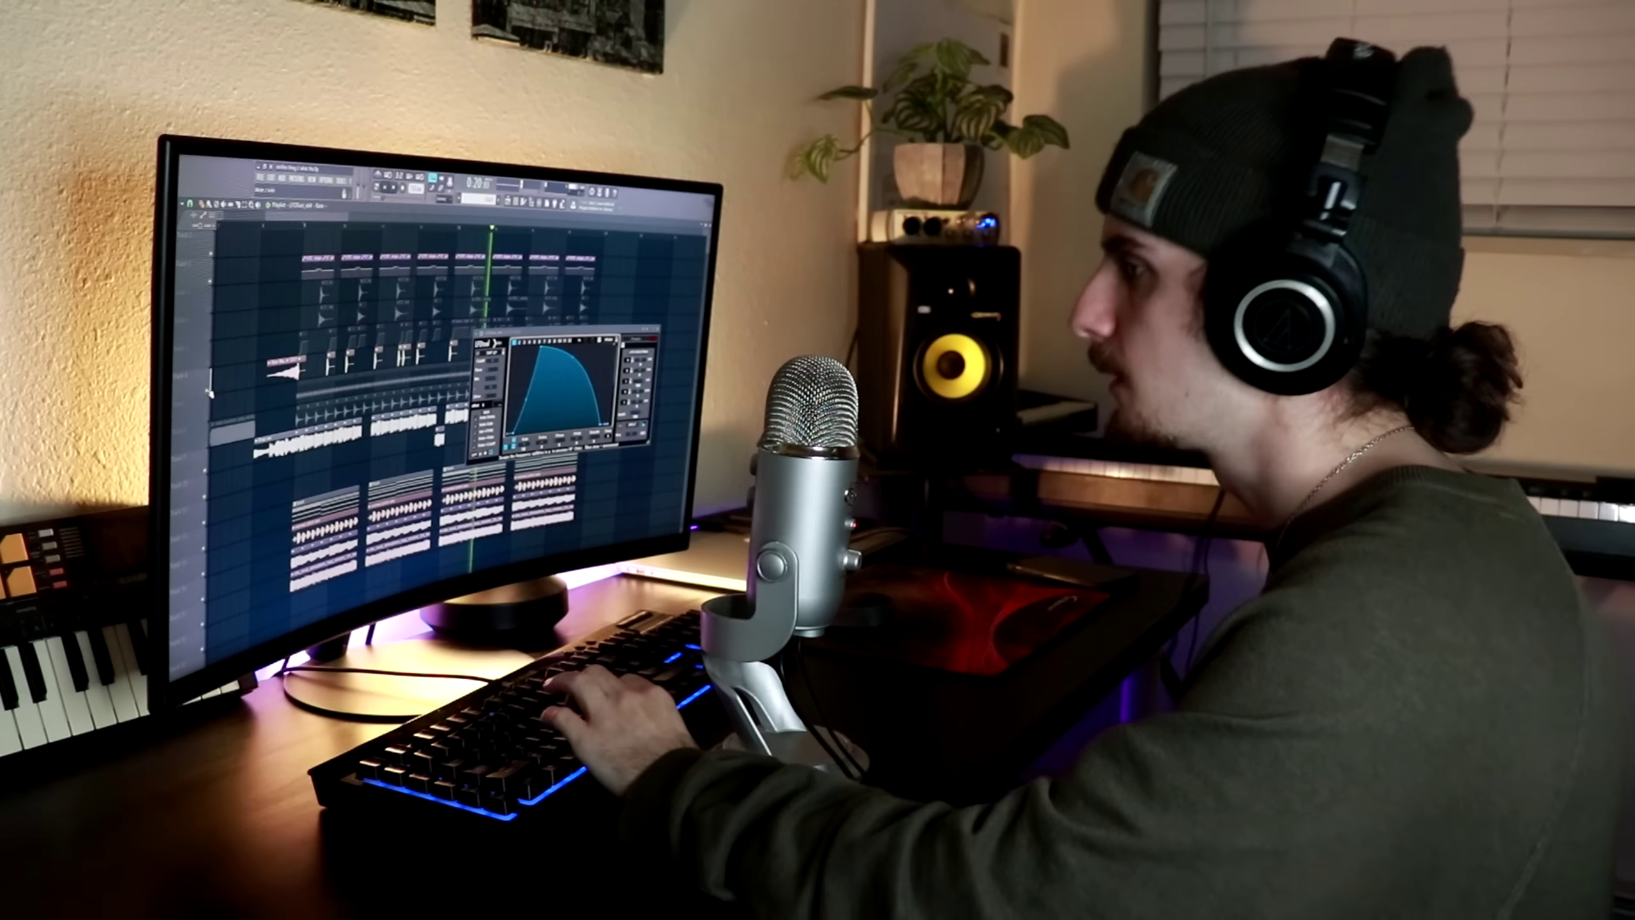
pyautogui.click(84, 403)
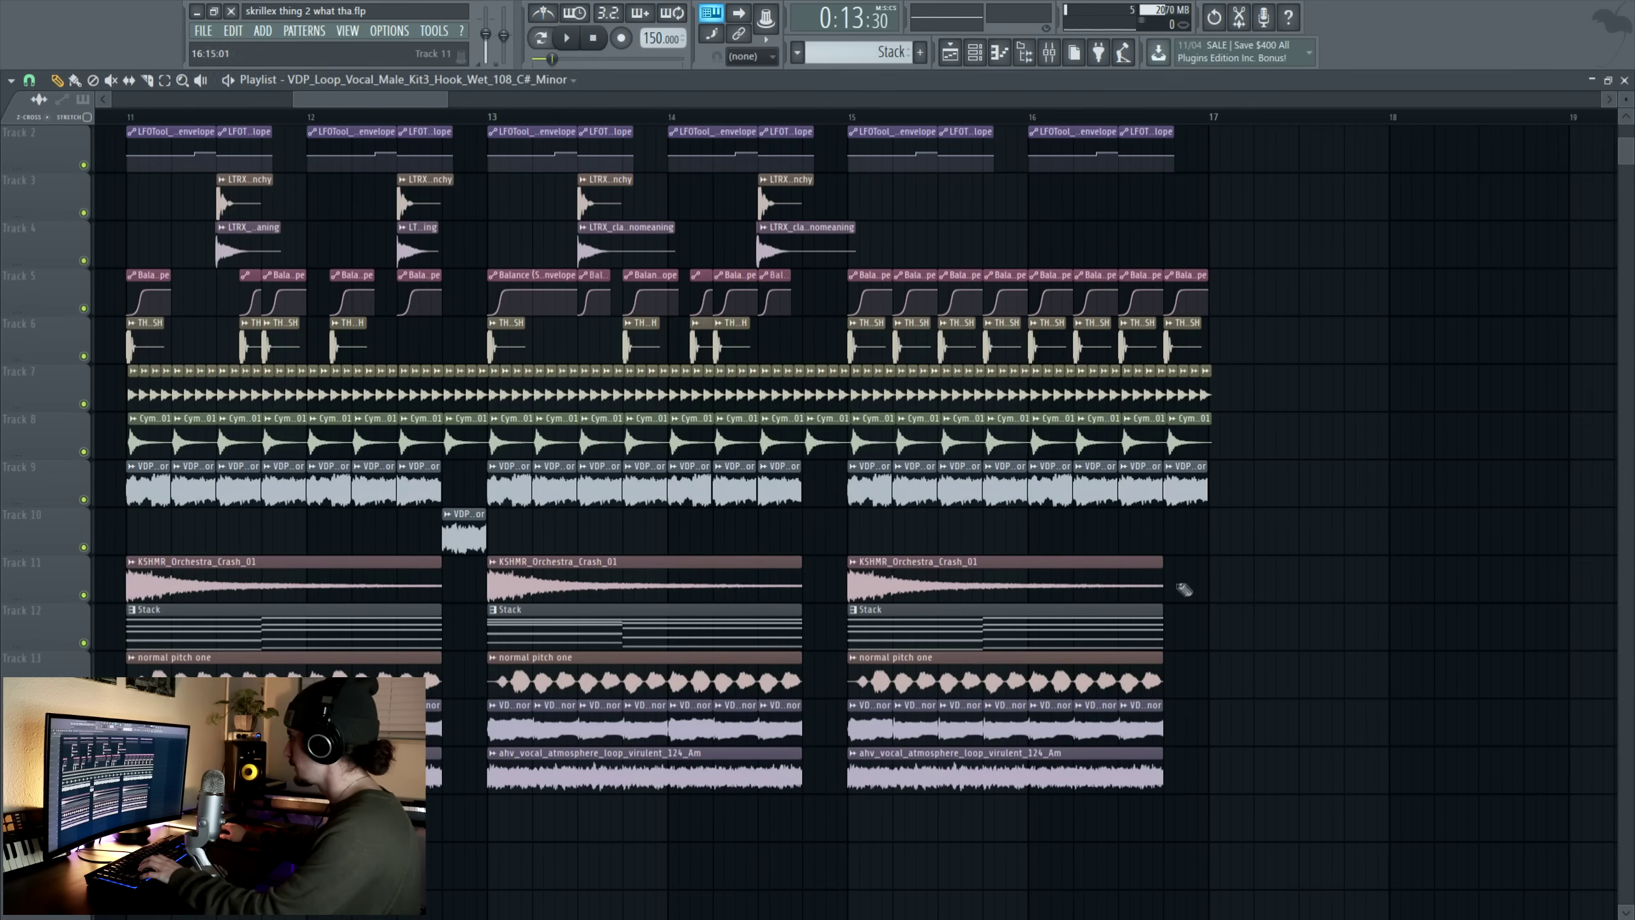
pyautogui.moveTo(1147, 558); pyautogui.dragTo(1162, 746)
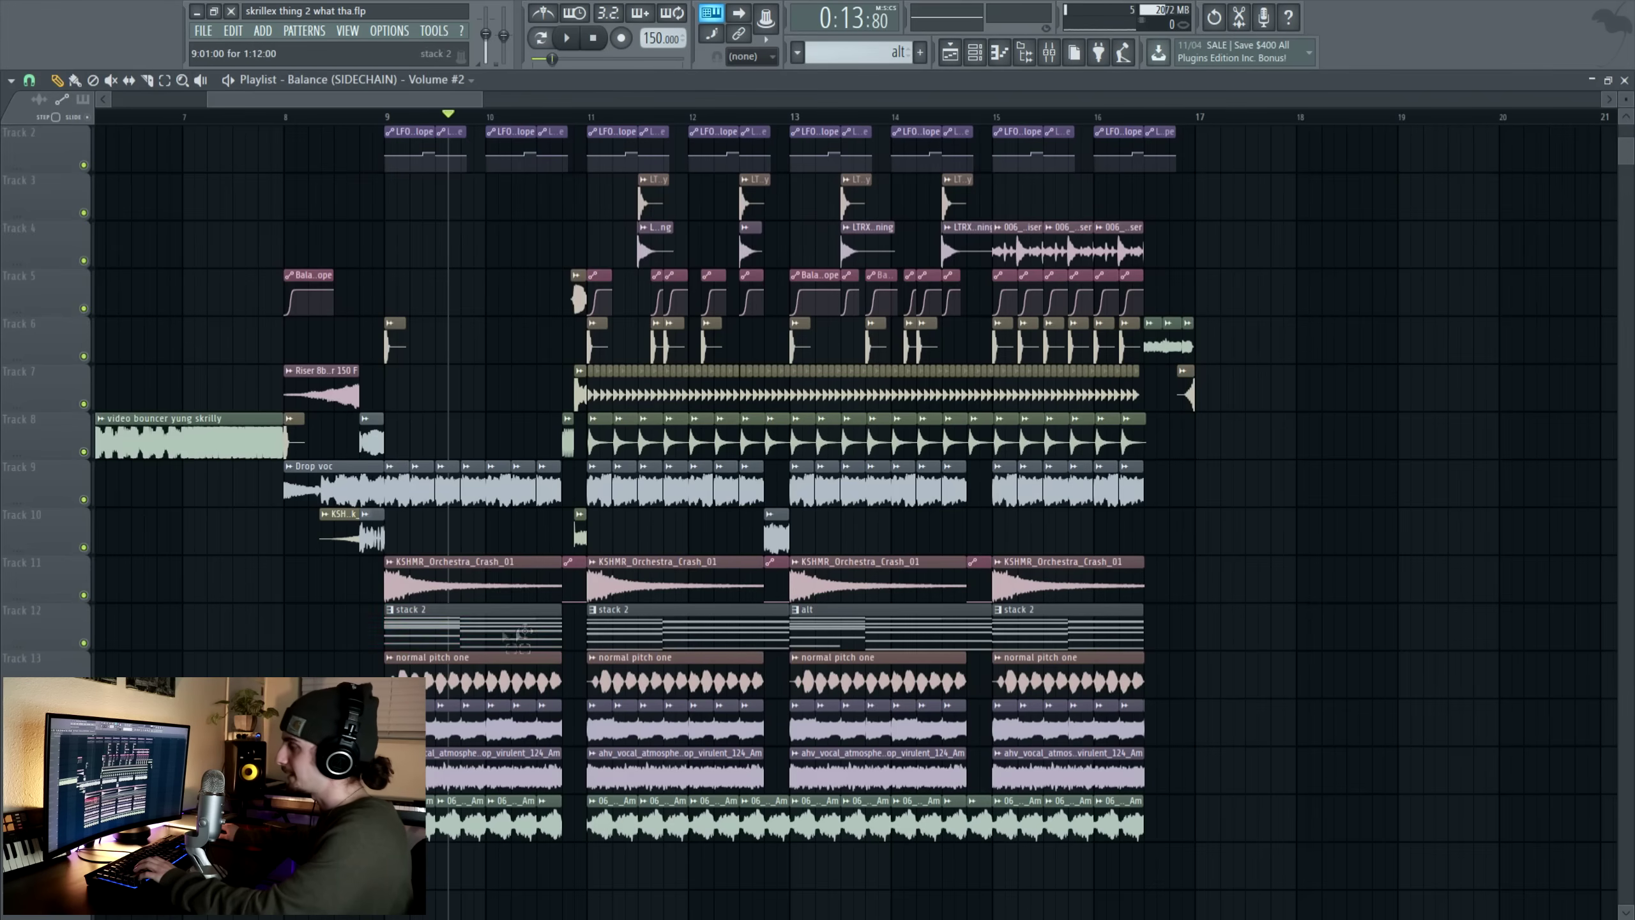
# Step: Examine the stack 2 and alt chord clips along Track 12 from bar 9 through bar 15
pyautogui.moveTo(524, 628); pyautogui.dragTo(430, 633)
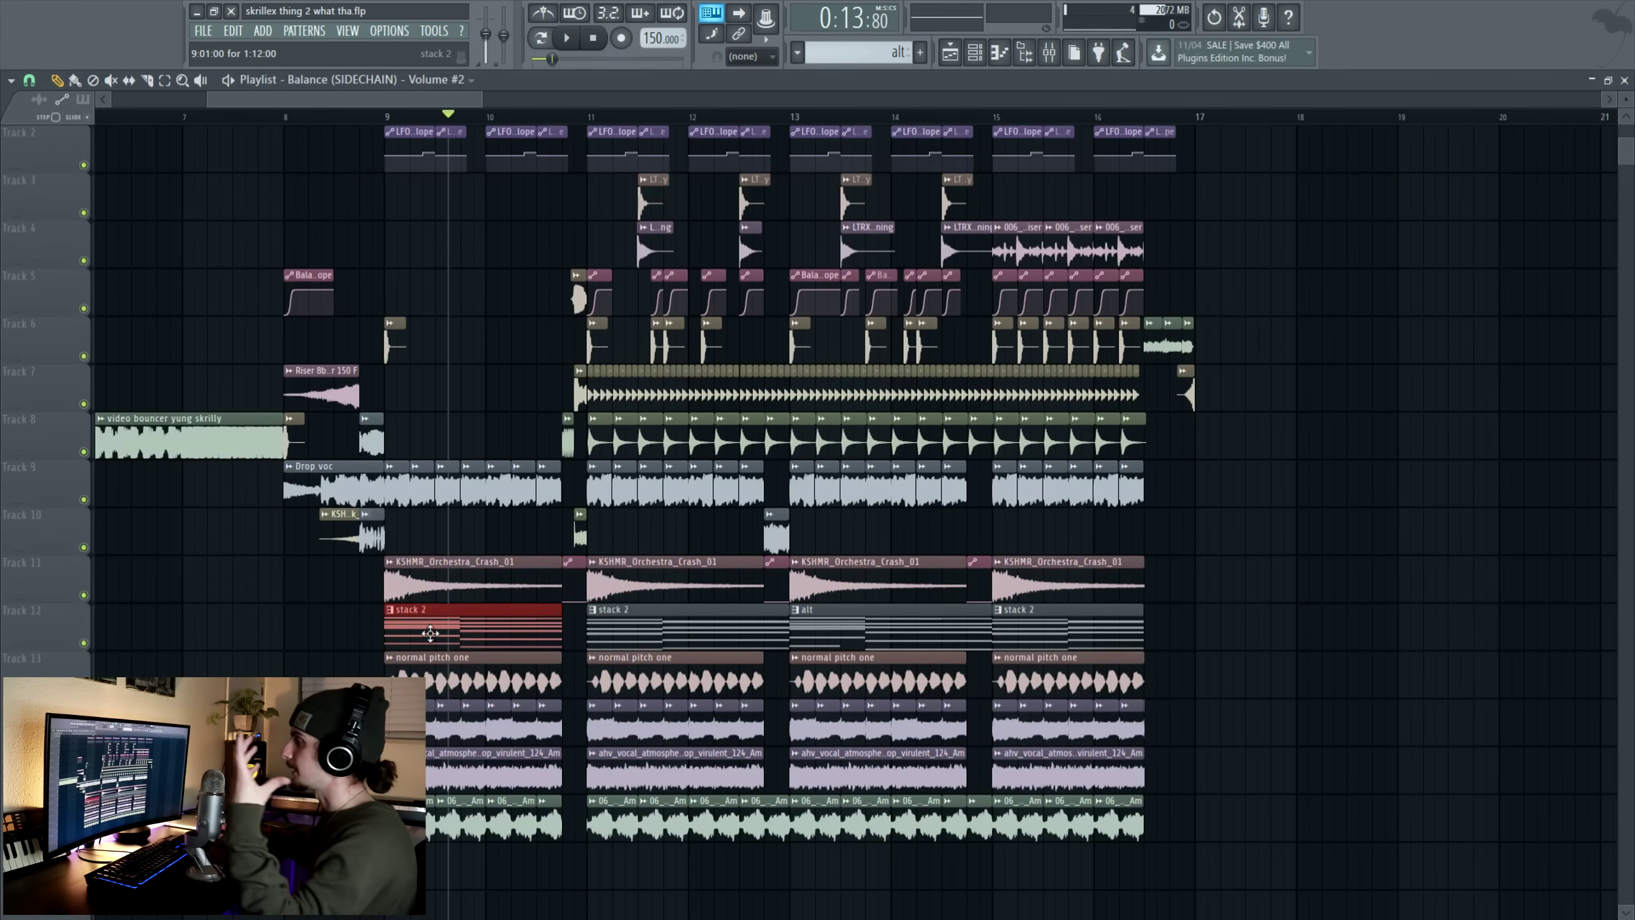
pyautogui.moveTo(634, 619); pyautogui.dragTo(1043, 629)
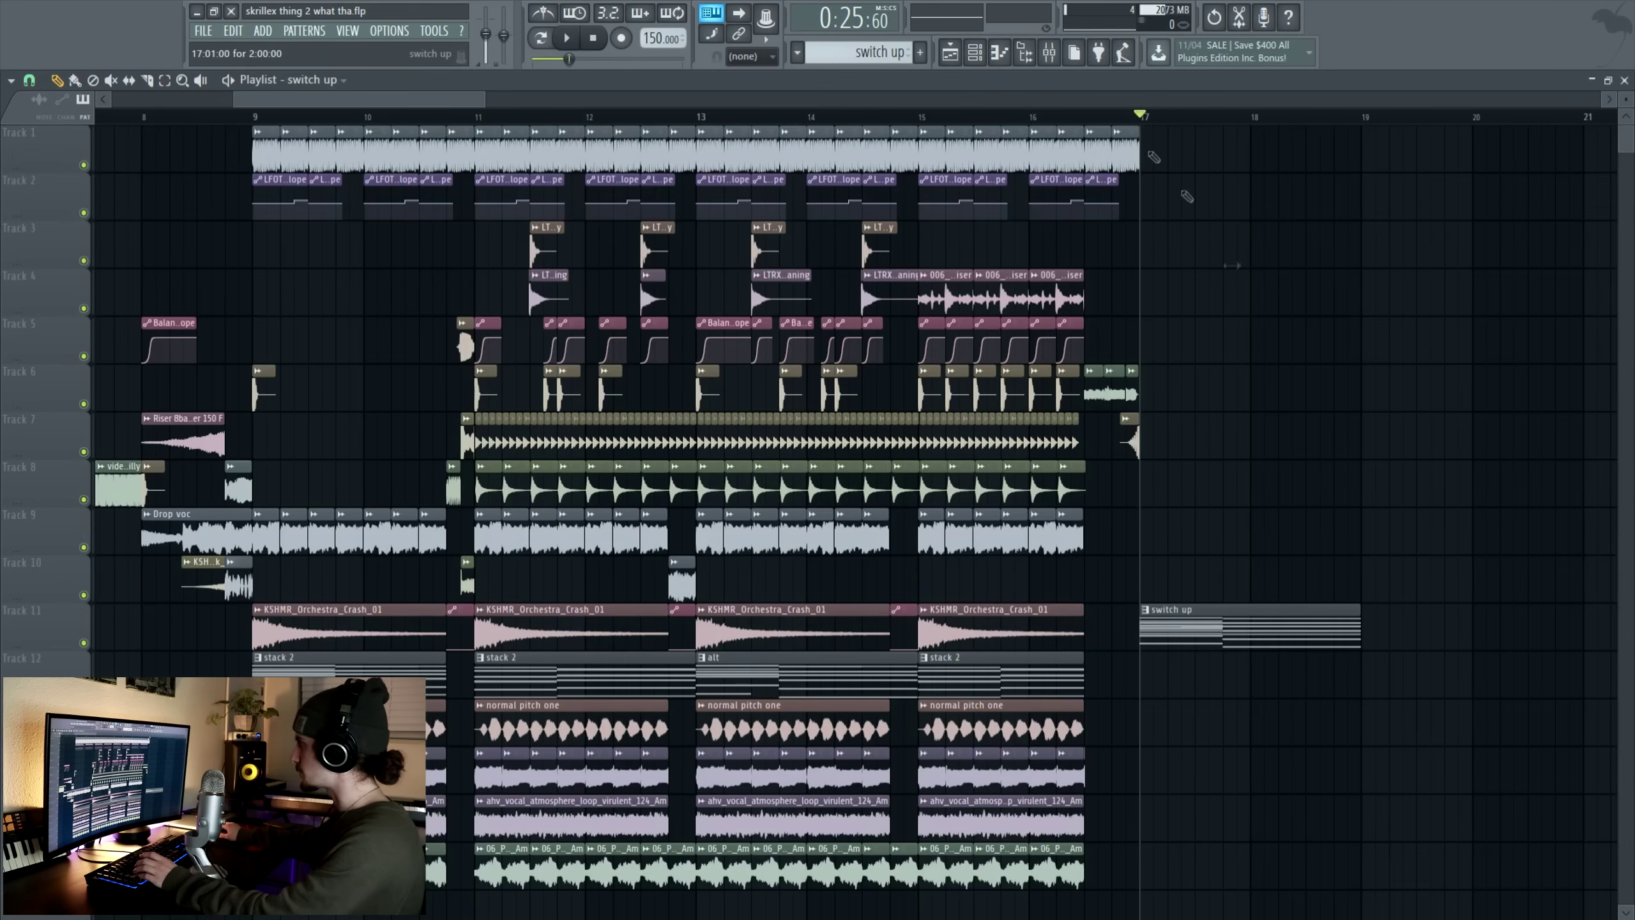
# Step: Select the LFOTool envelope clips on Track 2 at bars 15 and 16, and reposition the switch up pattern clip
pyautogui.moveTo(1135, 210); pyautogui.dragTo(969, 195)
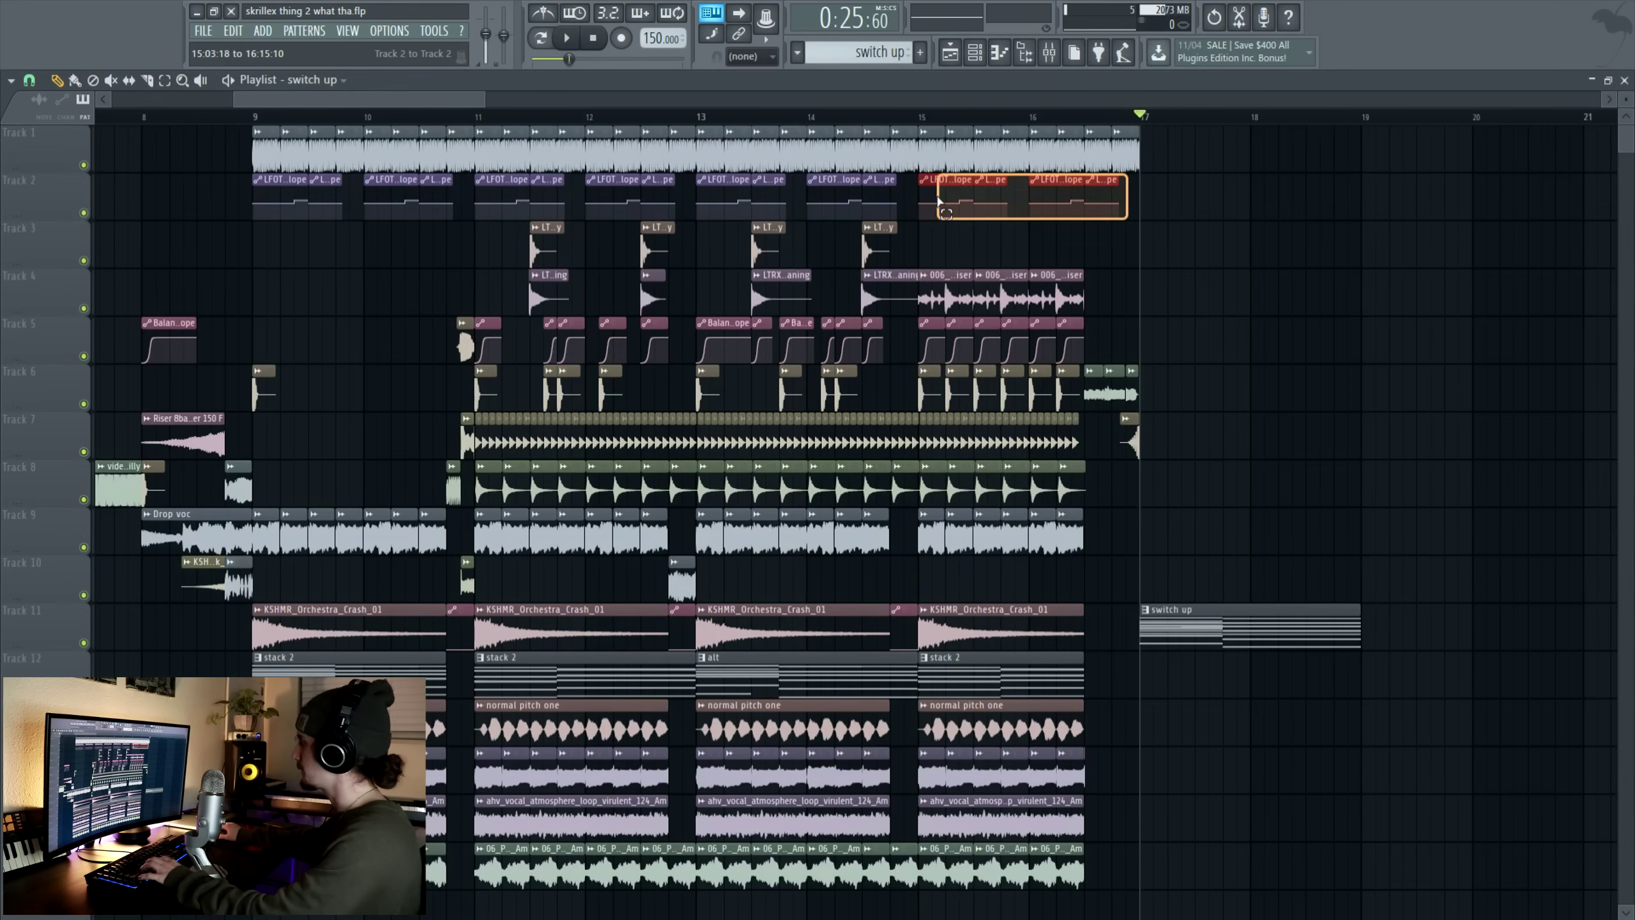
pyautogui.moveTo(1217, 621); pyautogui.dragTo(1230, 670)
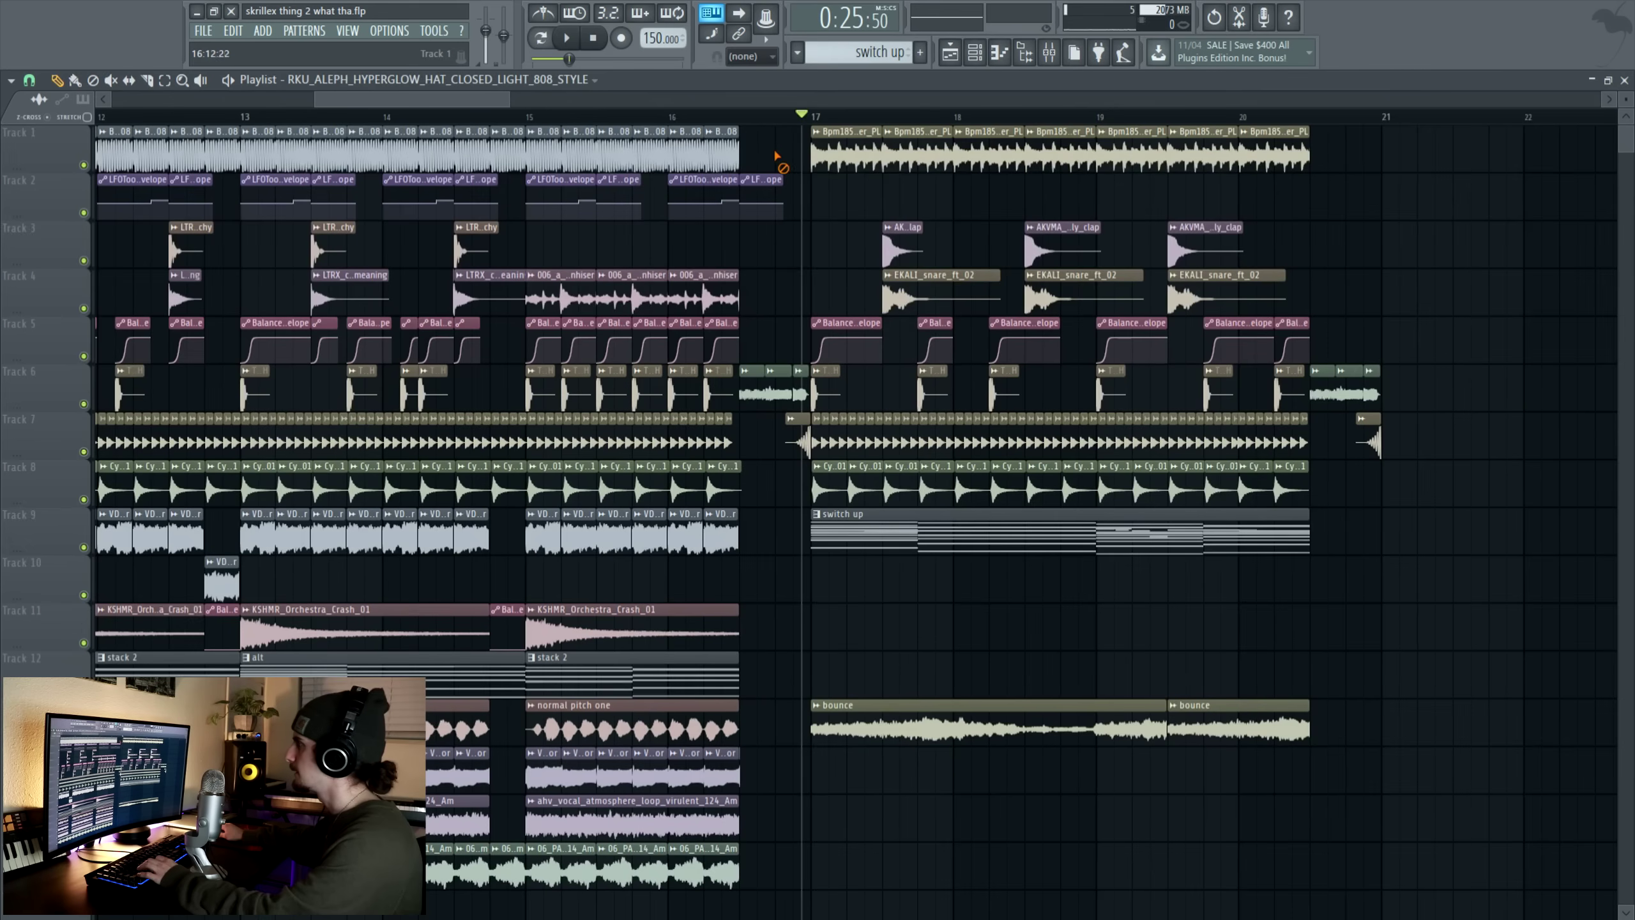
# Step: Play the transition from mid-bar 16 into the switch up section and open the V_RIOT bass one-shot clip on Track 3
pyautogui.click(742, 119)
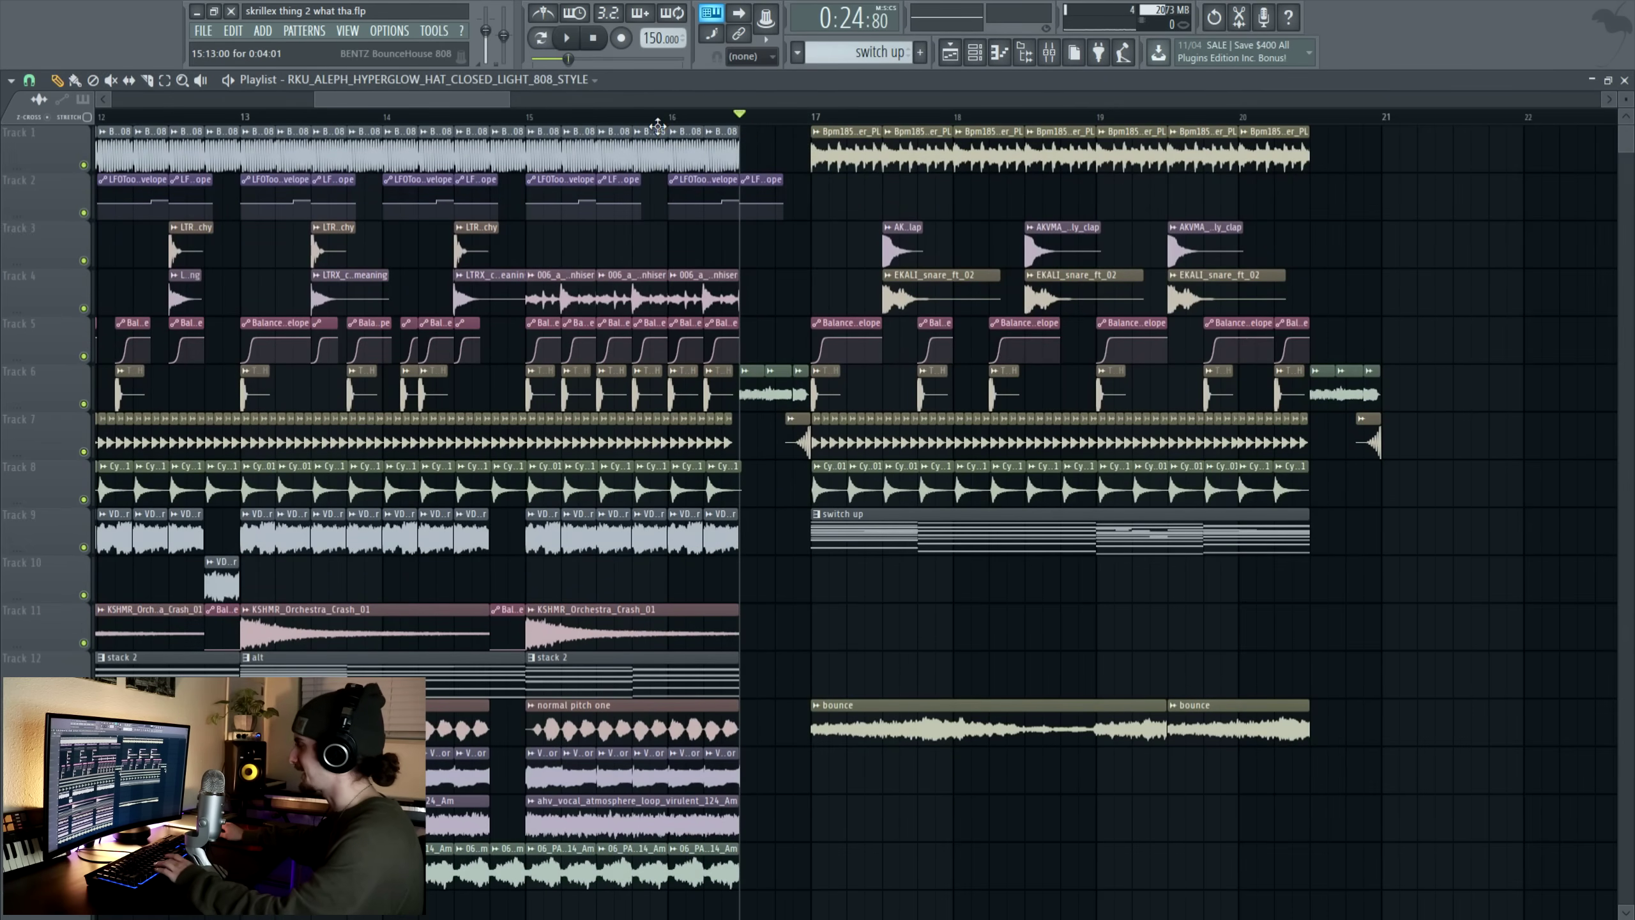
pyautogui.press('space')
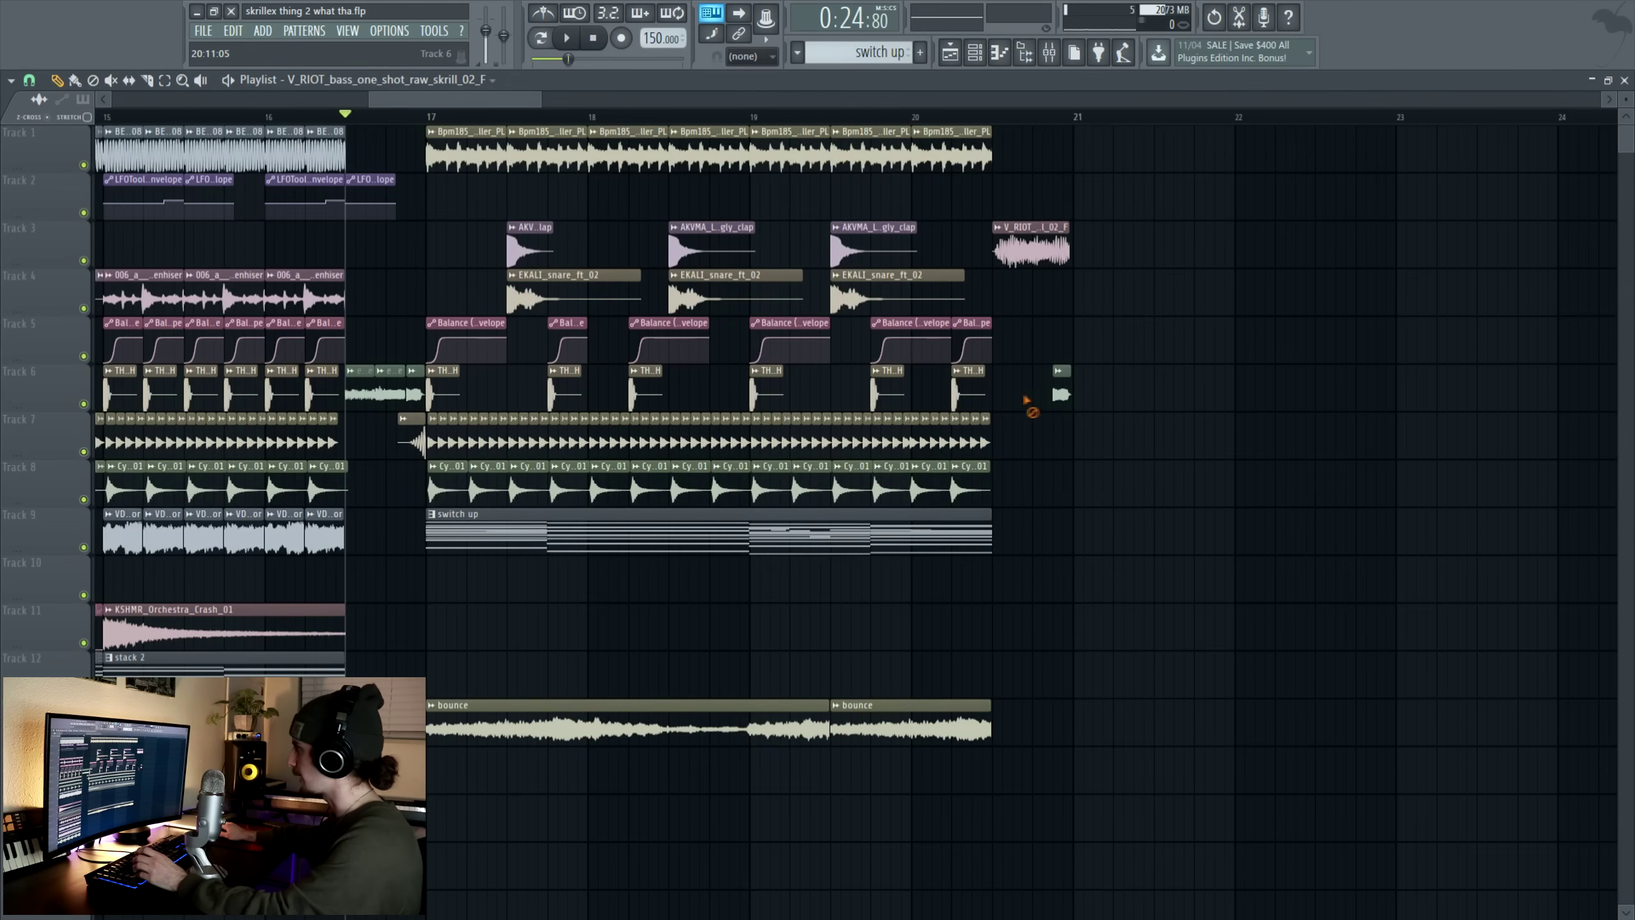
pyautogui.doubleClick(1037, 250)
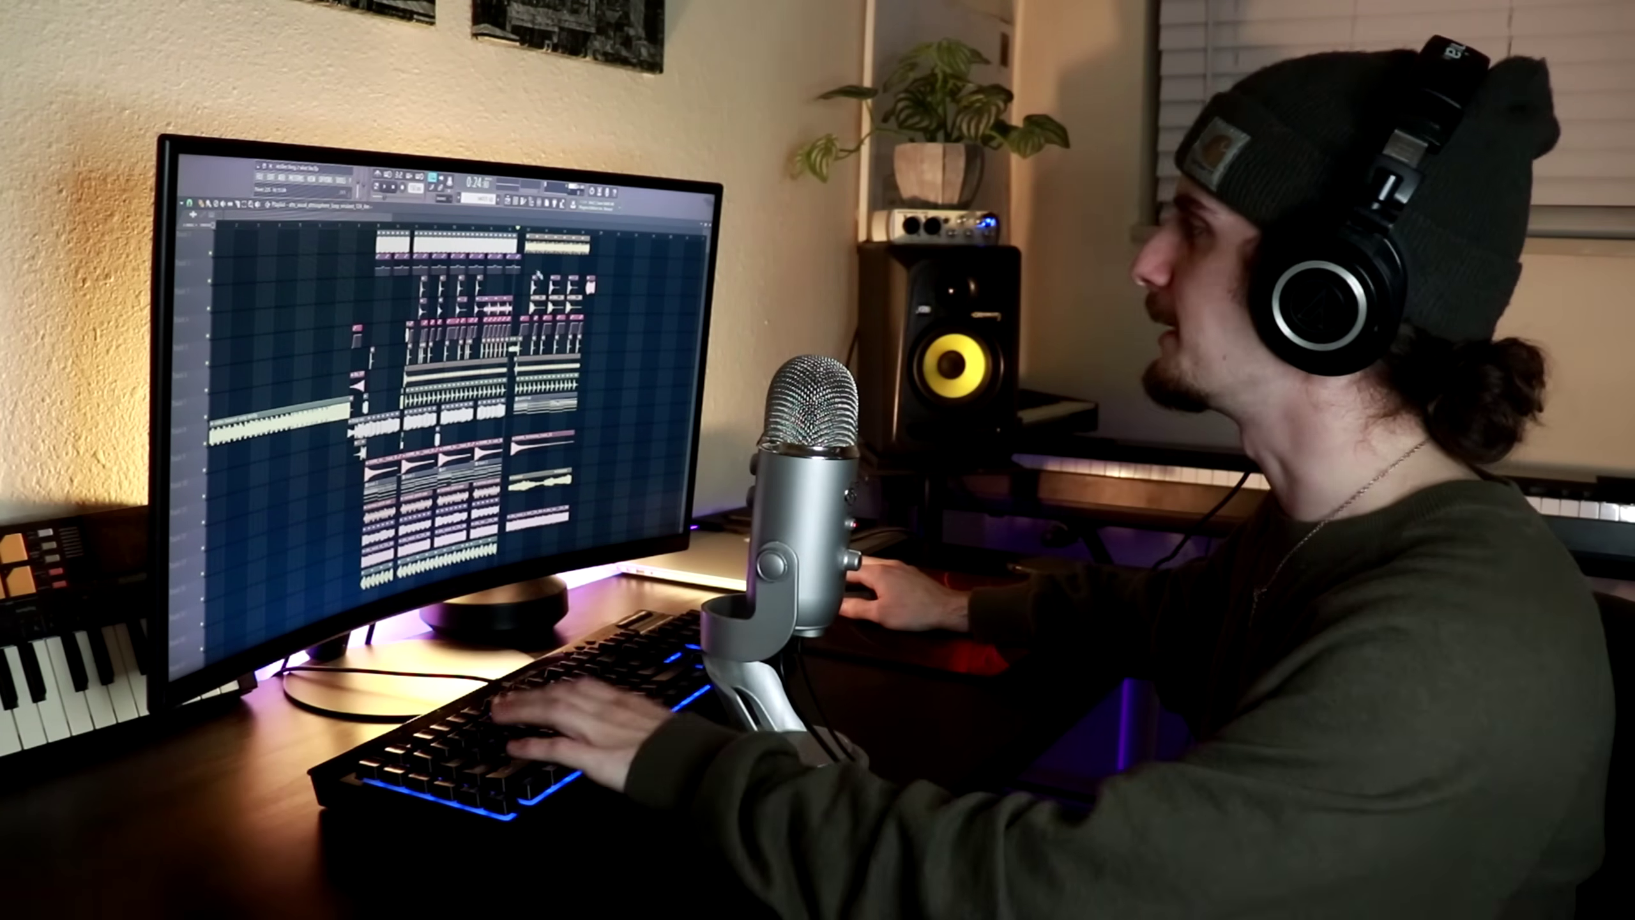
pyautogui.moveTo(605, 236); pyautogui.dragTo(243, 566)
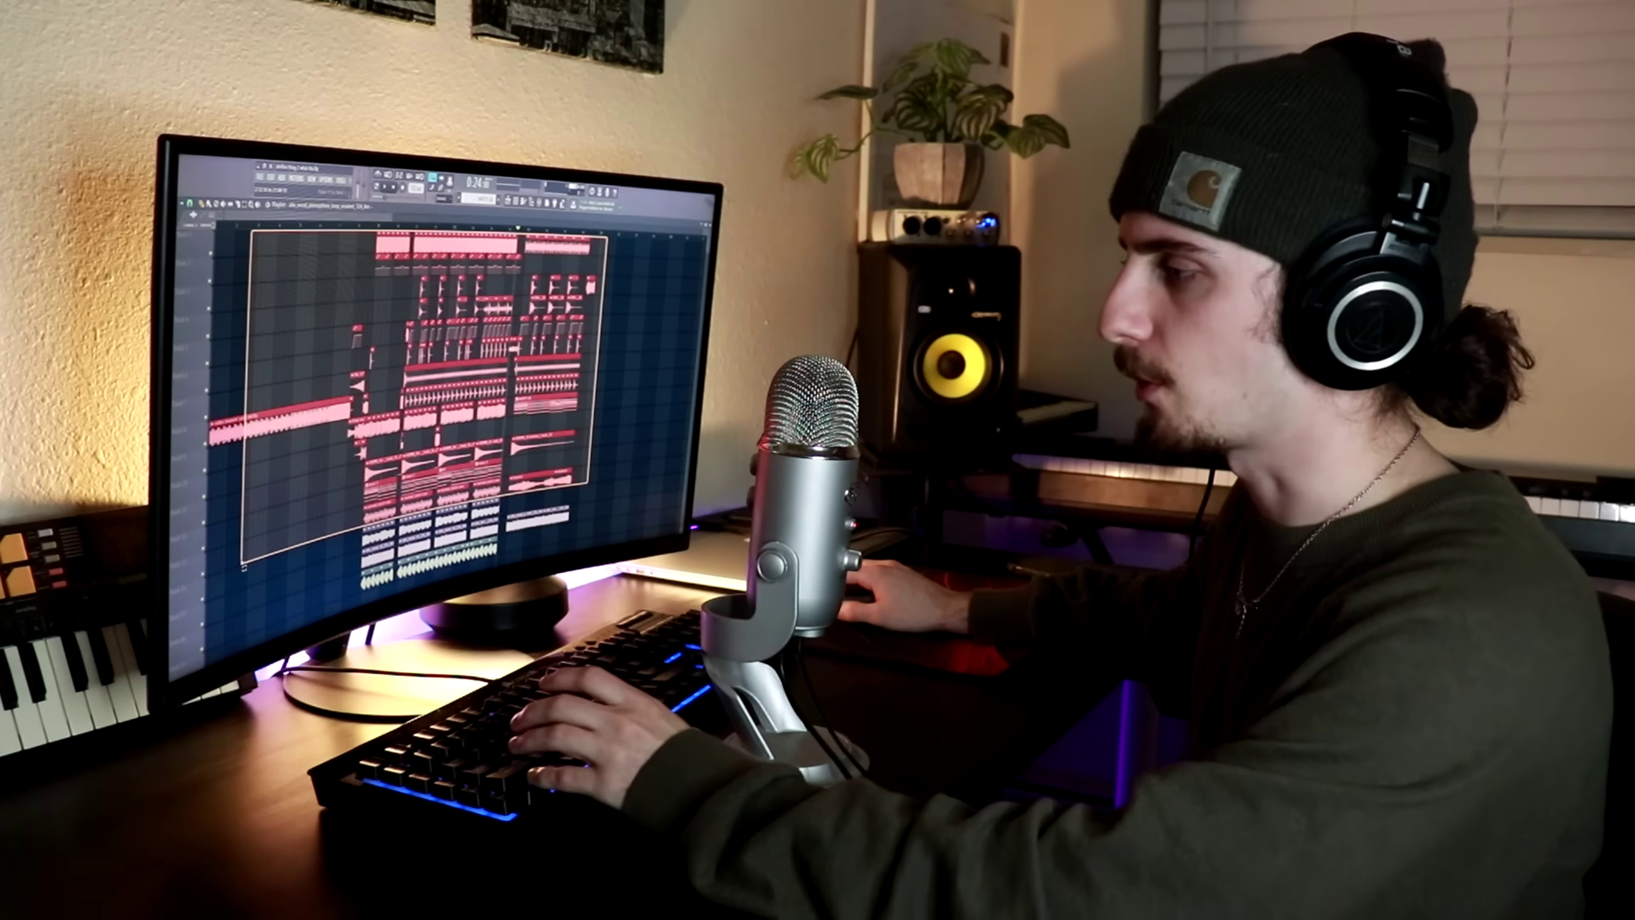
pyautogui.moveTo(243, 566); pyautogui.dragTo(242, 561)
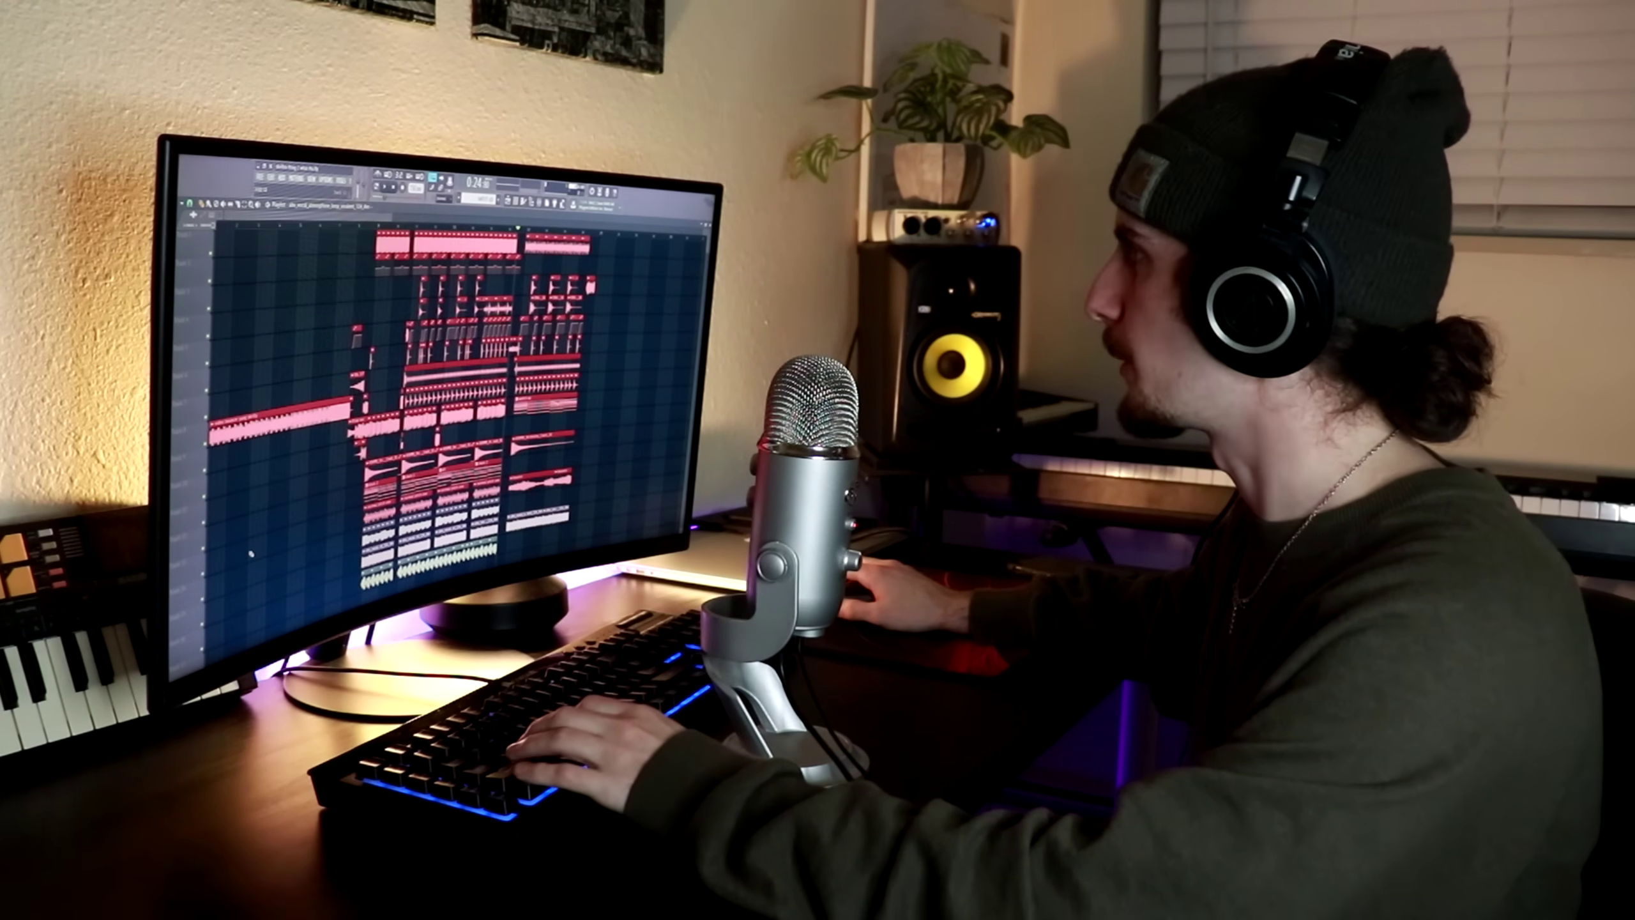
pyautogui.keyDown('ctrl'); pyautogui.click(251, 554); pyautogui.keyUp('ctrl')
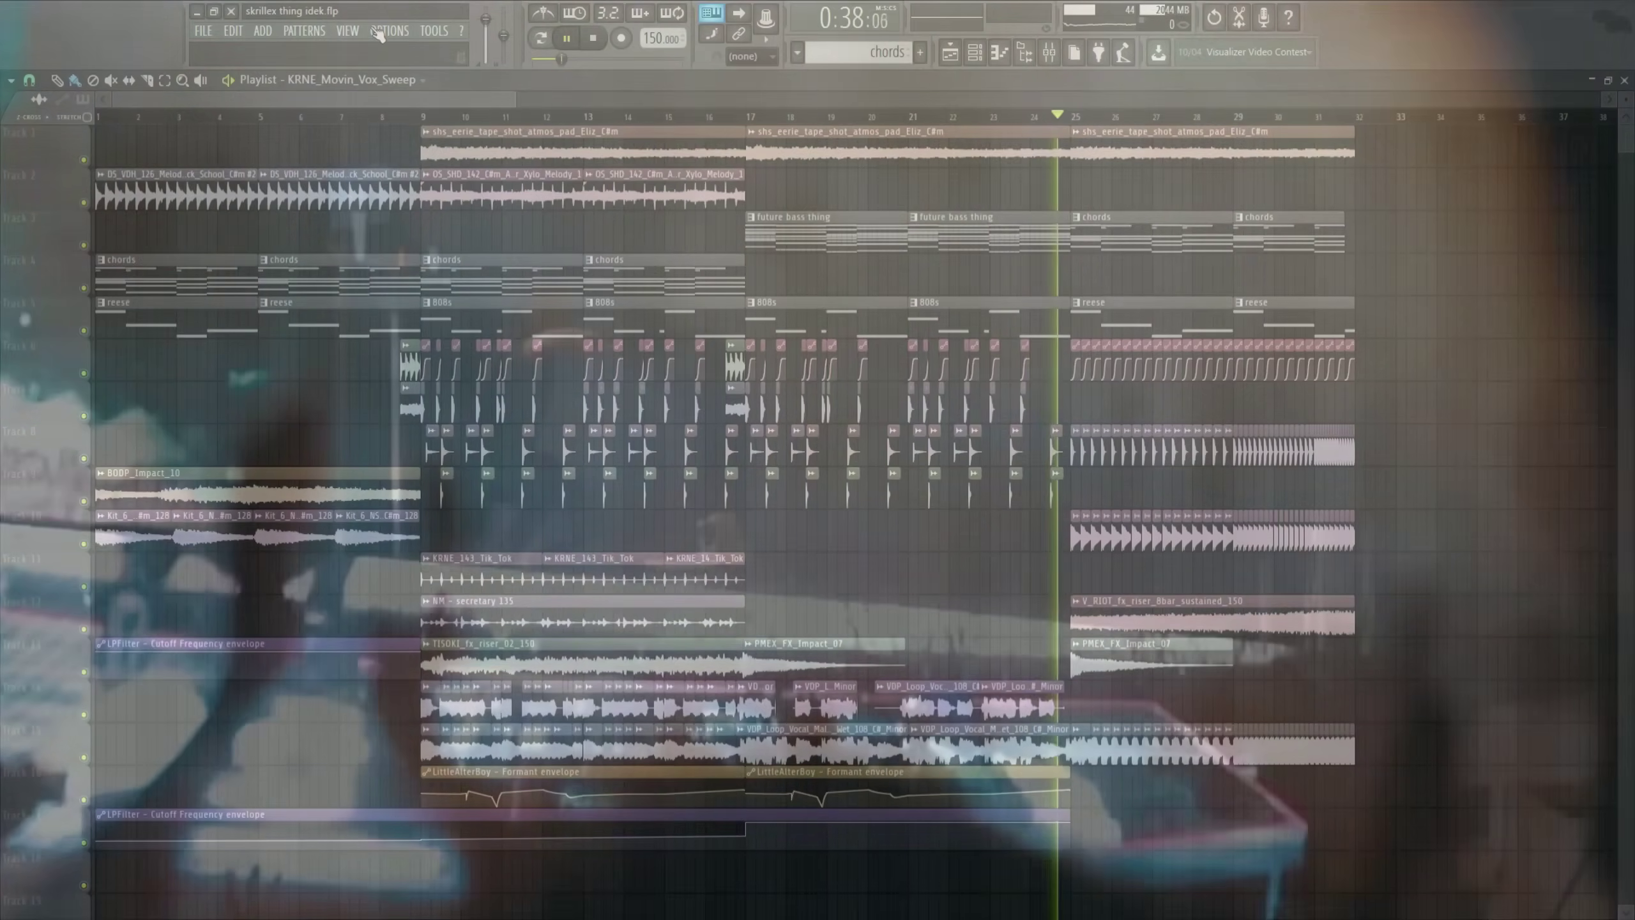
pyautogui.press('space')
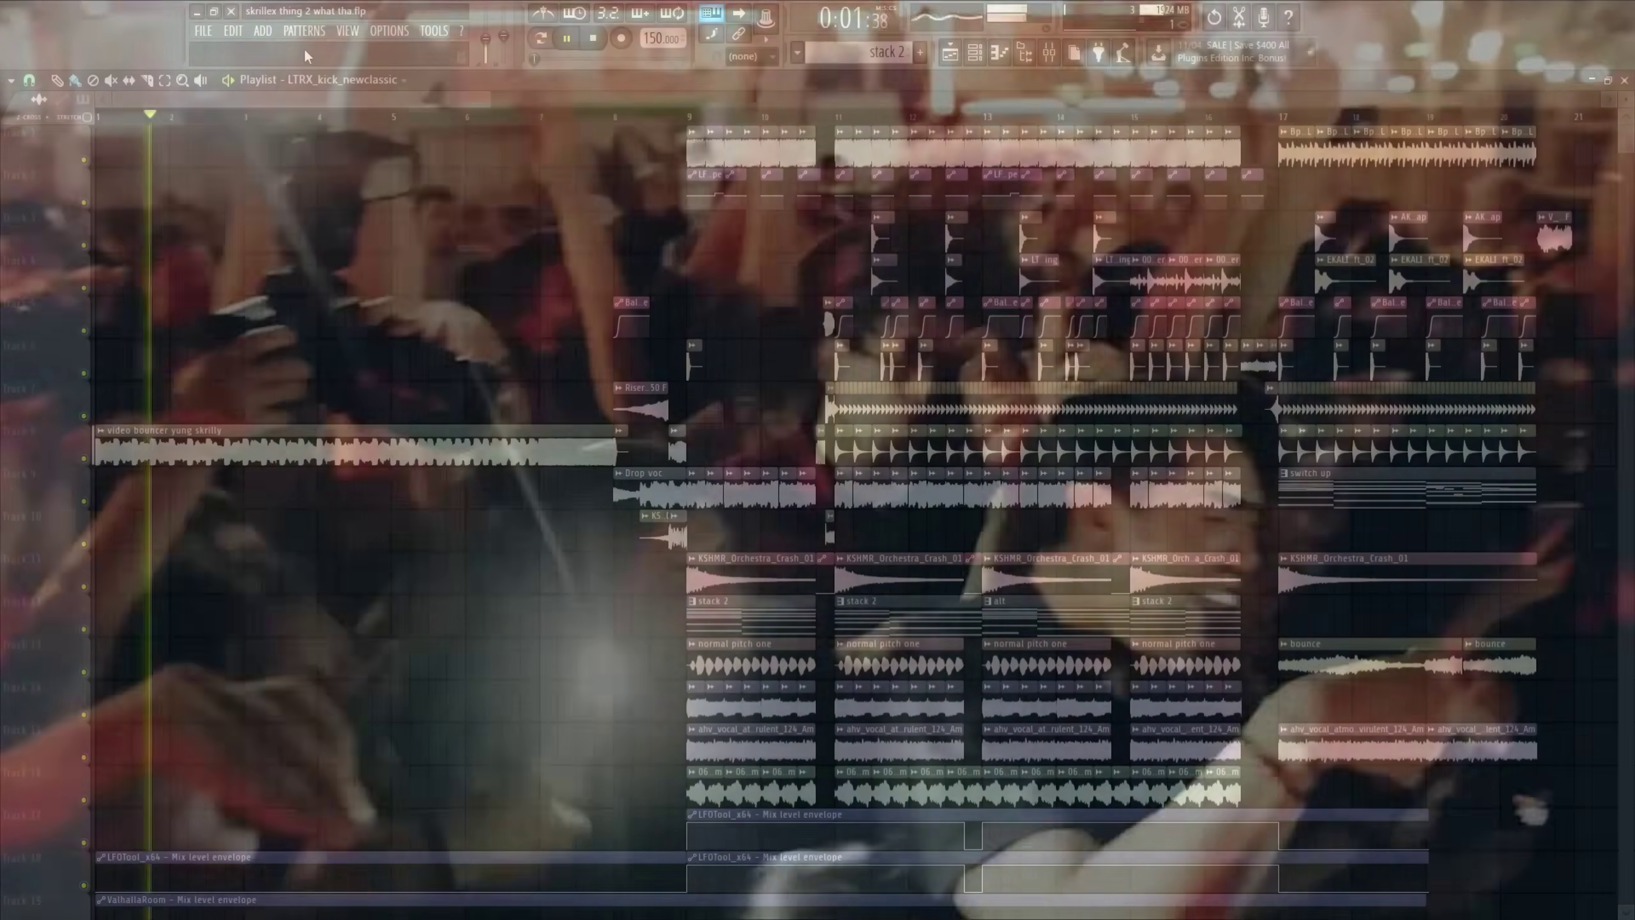